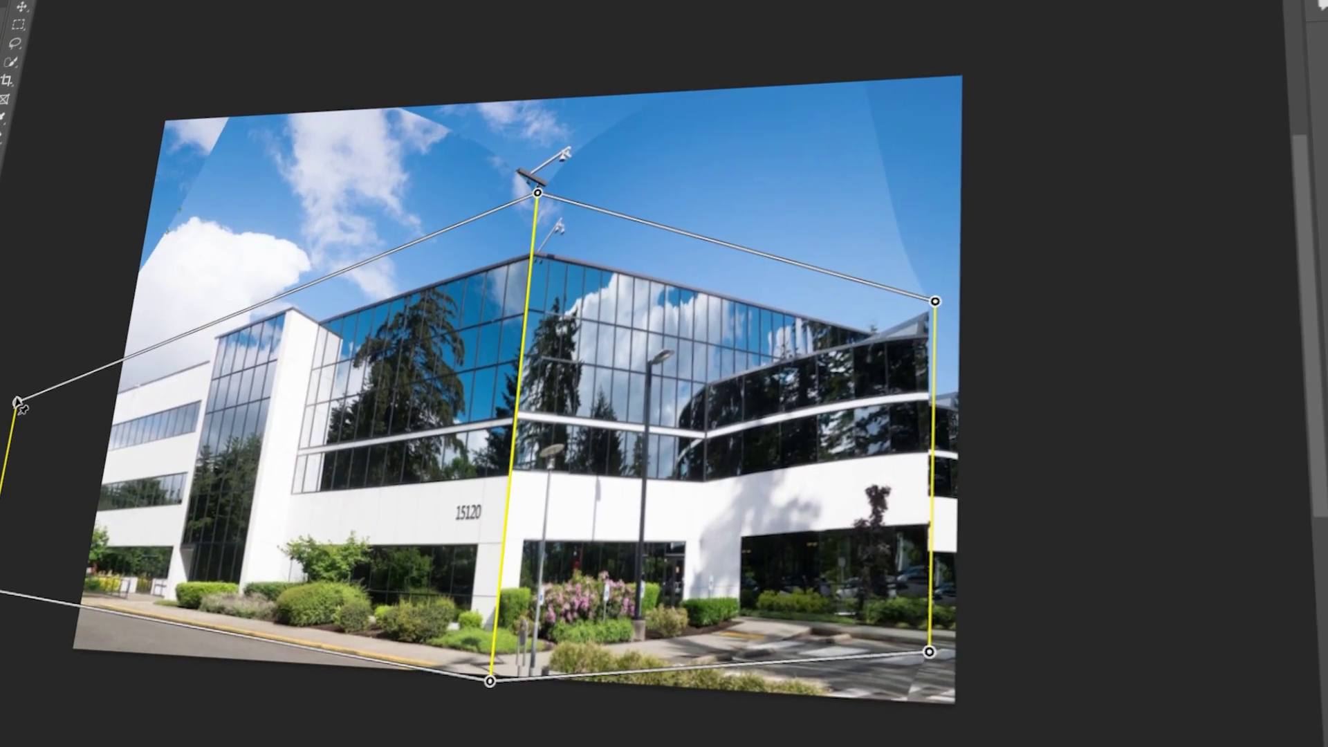
# - Adjust the perspective warp pins at the building's front corner and at the top of its right facade
pyautogui.moveTo(540, 193); pyautogui.dragTo(540, 209)
pyautogui.moveTo(492, 682); pyautogui.dragTo(492, 672)
pyautogui.moveTo(937, 302); pyautogui.dragTo(978, 291)
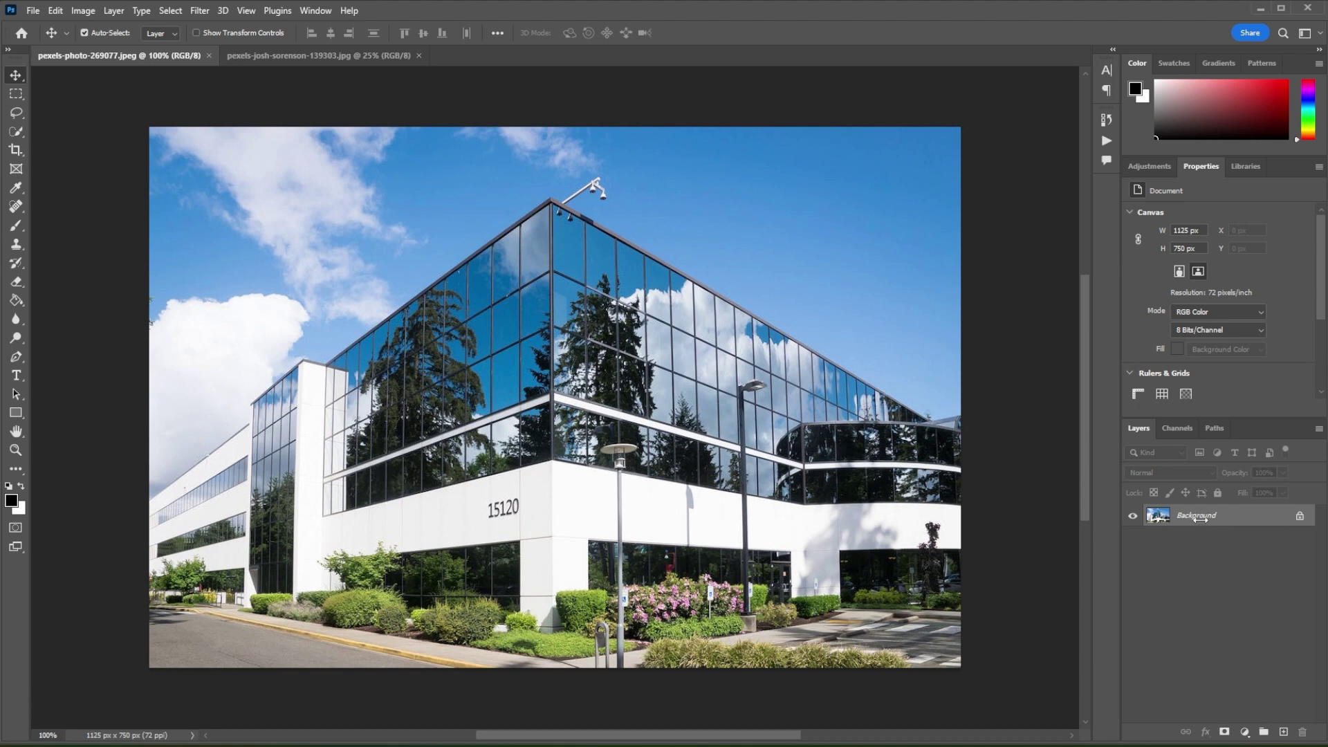
# - Duplicate the Background layer and convert the copy to a Smart Object
pyautogui.press('ctrl')
pyautogui.hotkey('ctrl', 'j')
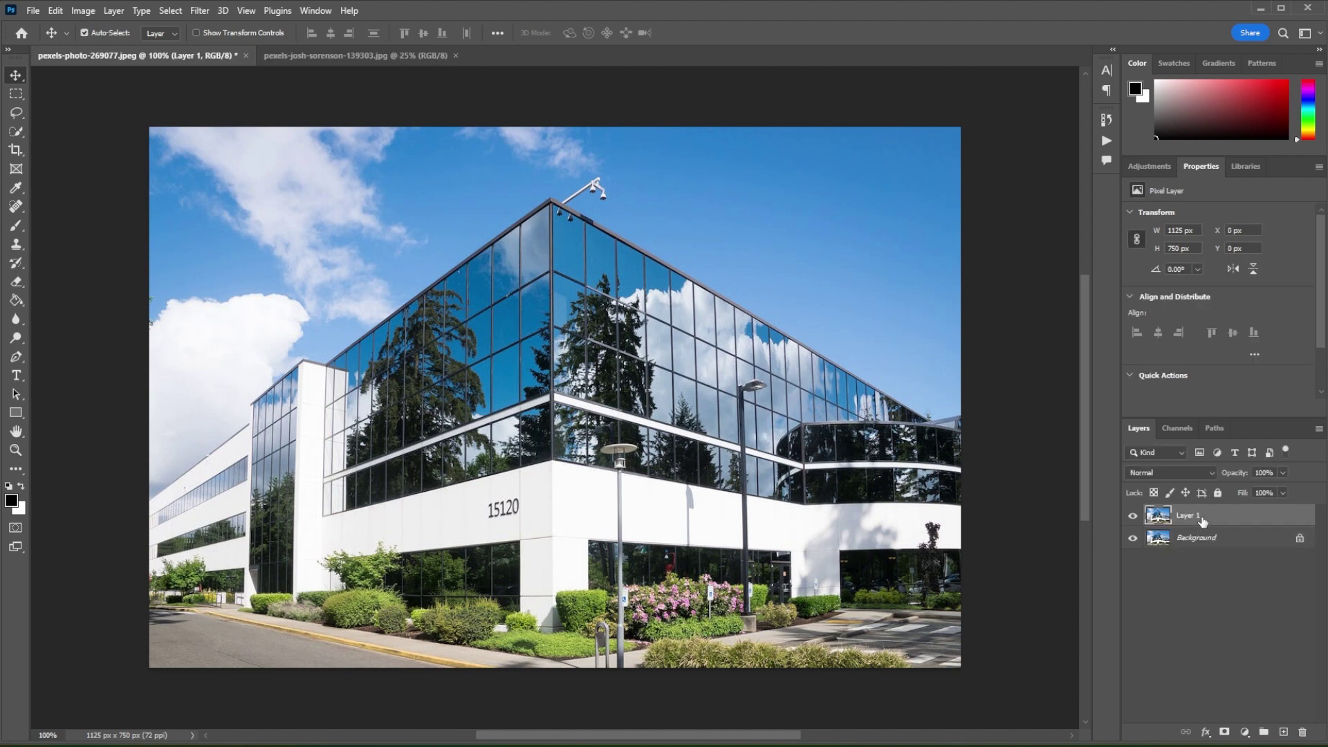
pyautogui.rightClick(1203, 521)
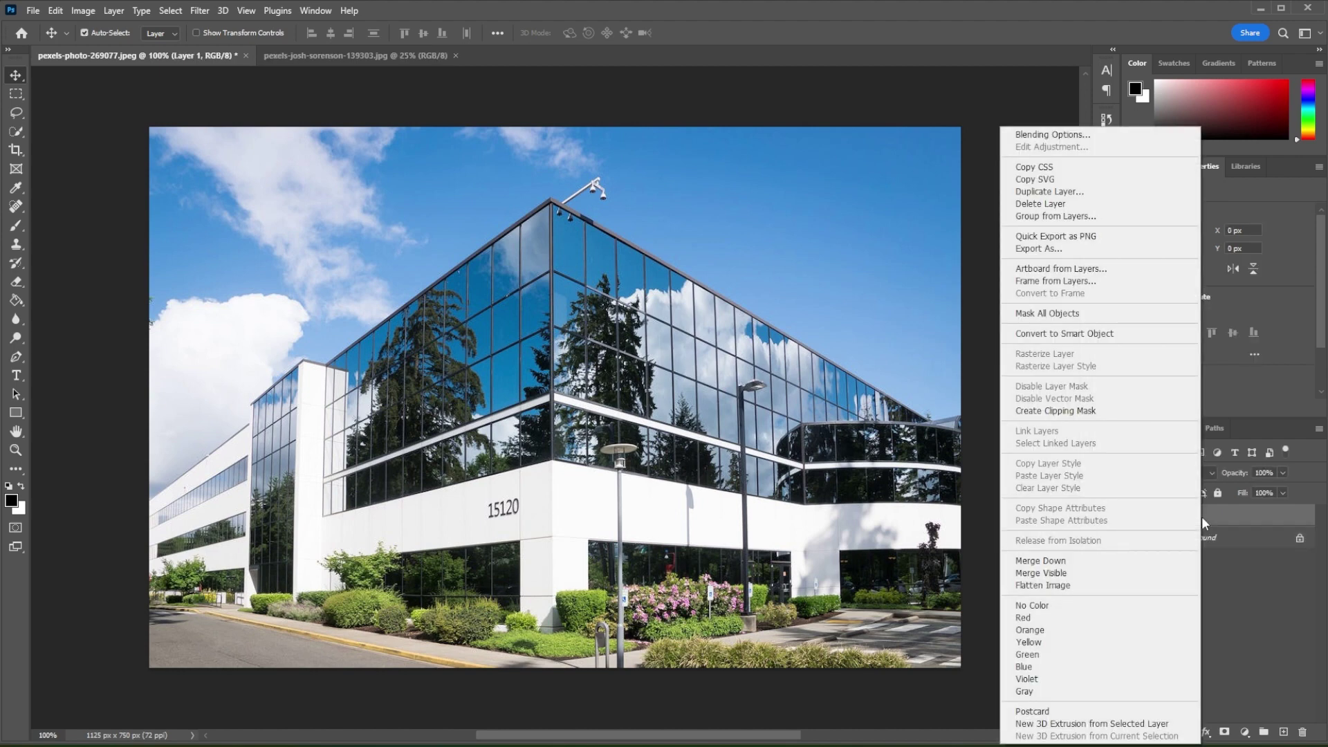
pyautogui.click(1134, 334)
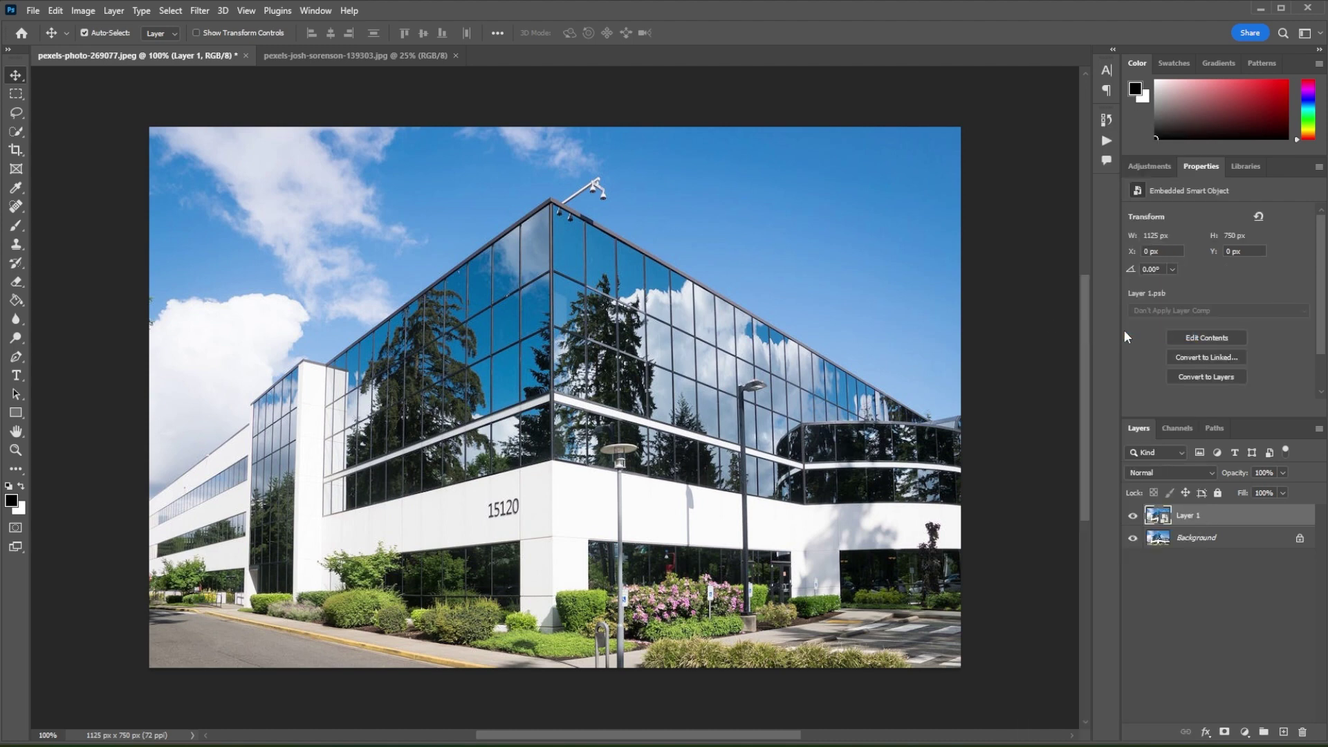
# - Start Perspective Warp and place a first quad with its inner edge along the building's front vertical corner
pyautogui.click(56, 10)
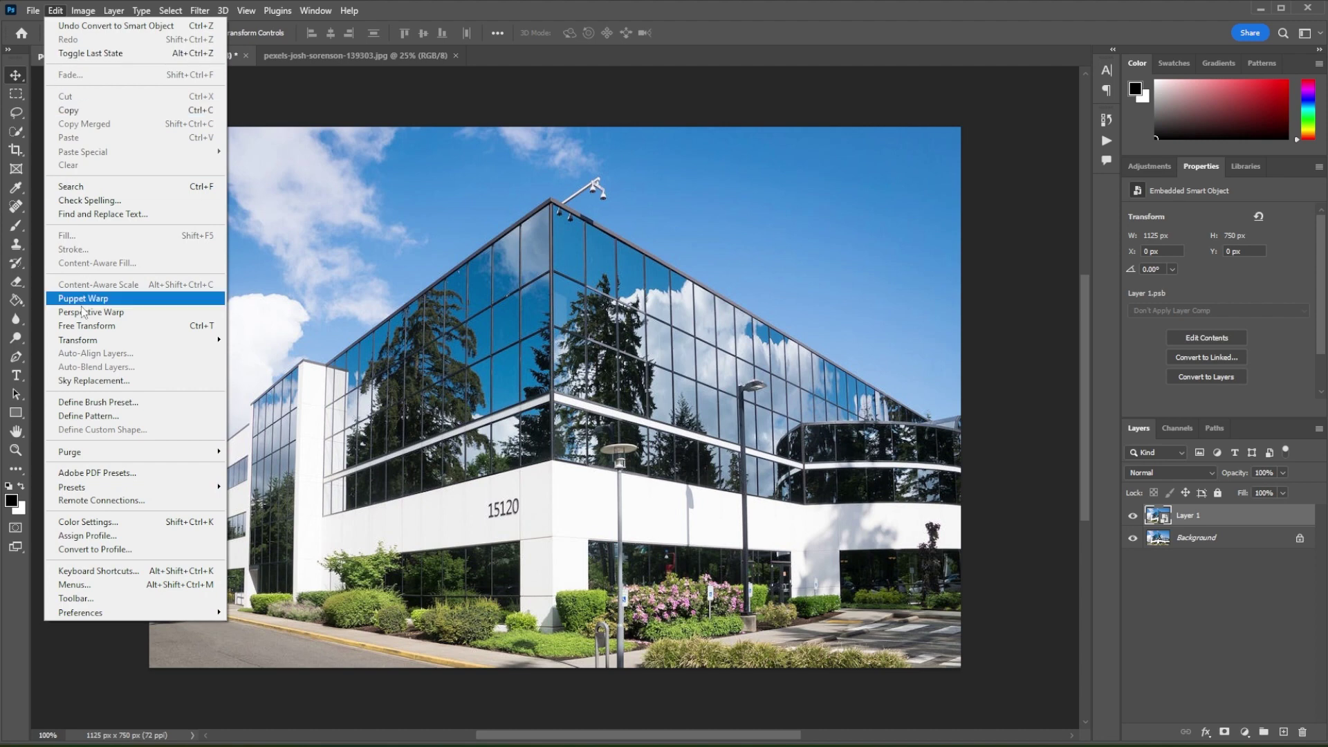
pyautogui.click(82, 312)
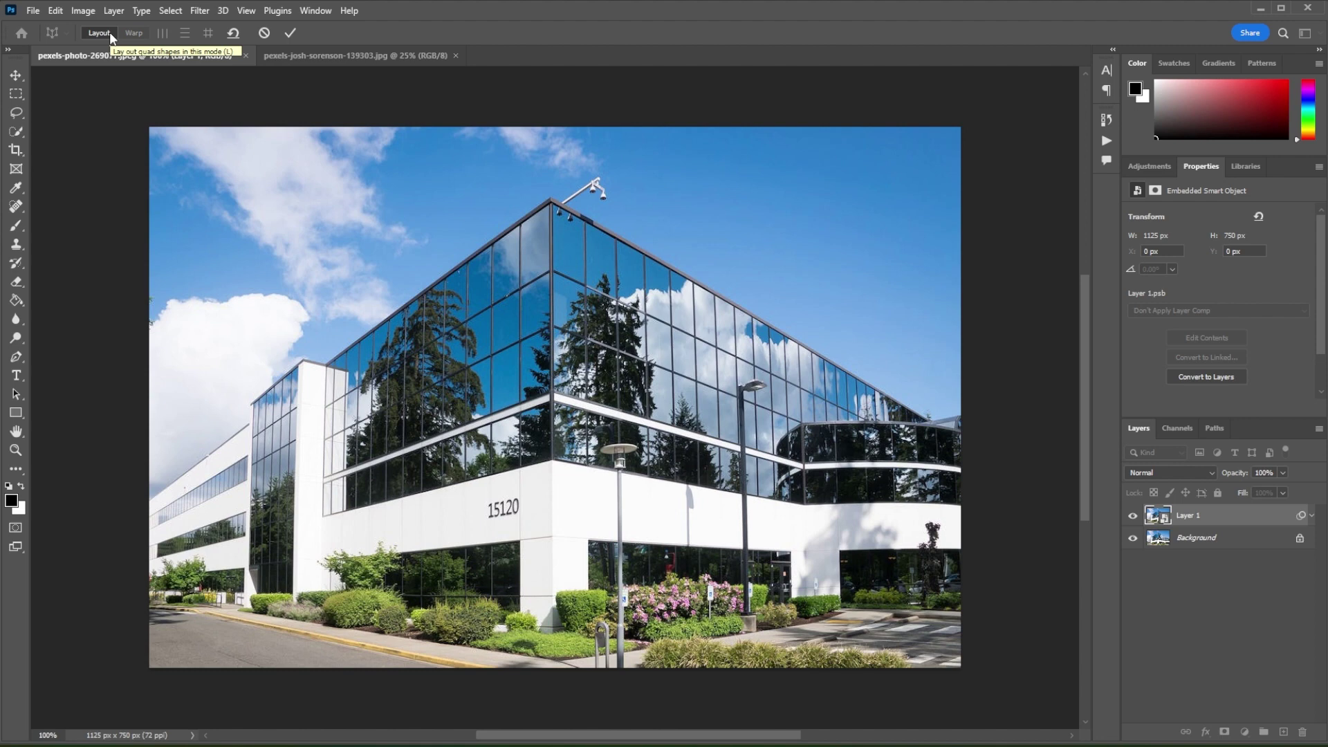
pyautogui.click(486, 277)
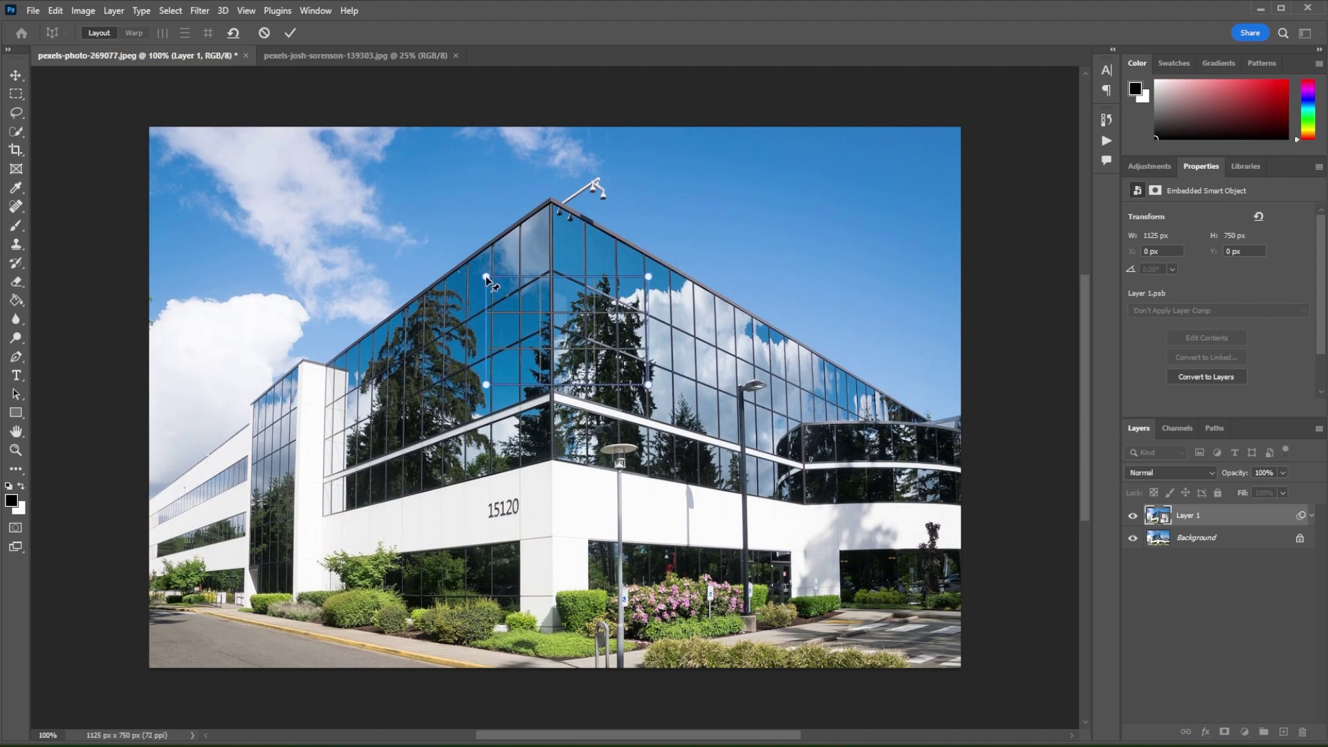
pyautogui.moveTo(549, 336); pyautogui.dragTo(454, 311)
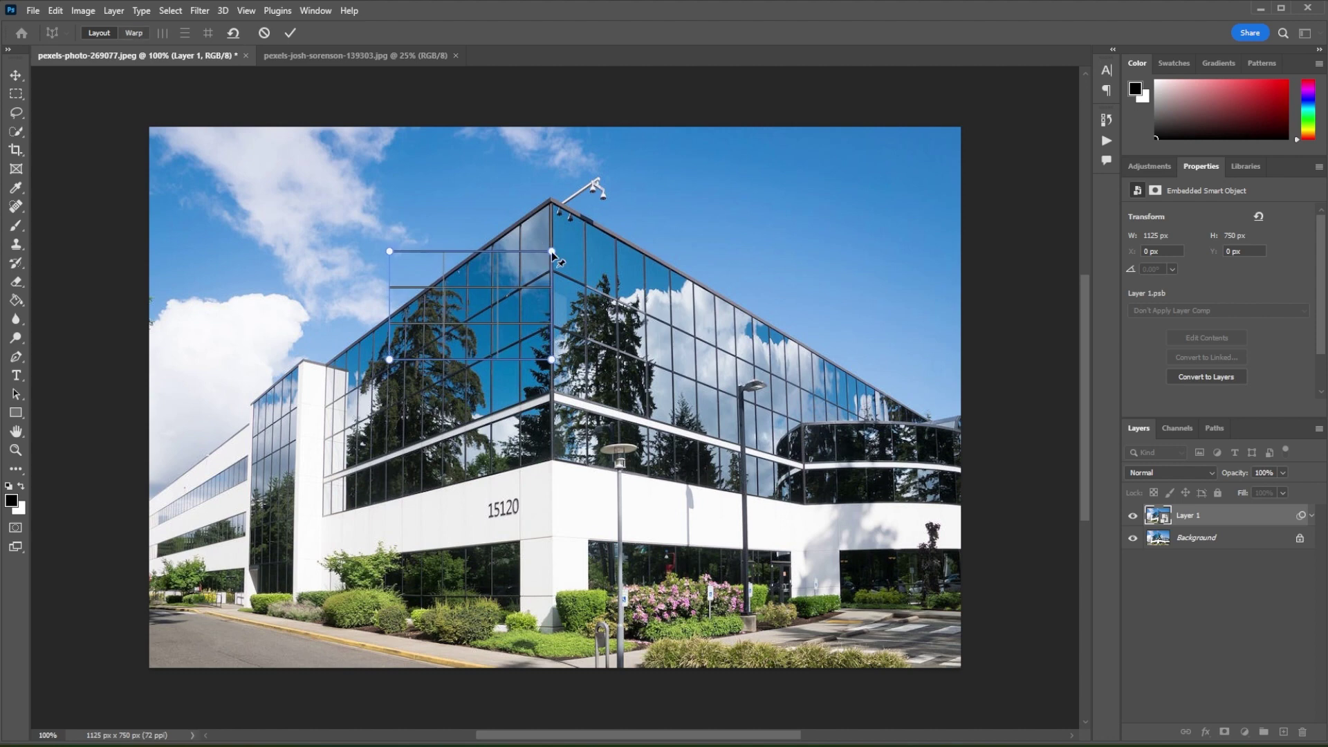
pyautogui.moveTo(553, 254); pyautogui.dragTo(552, 152)
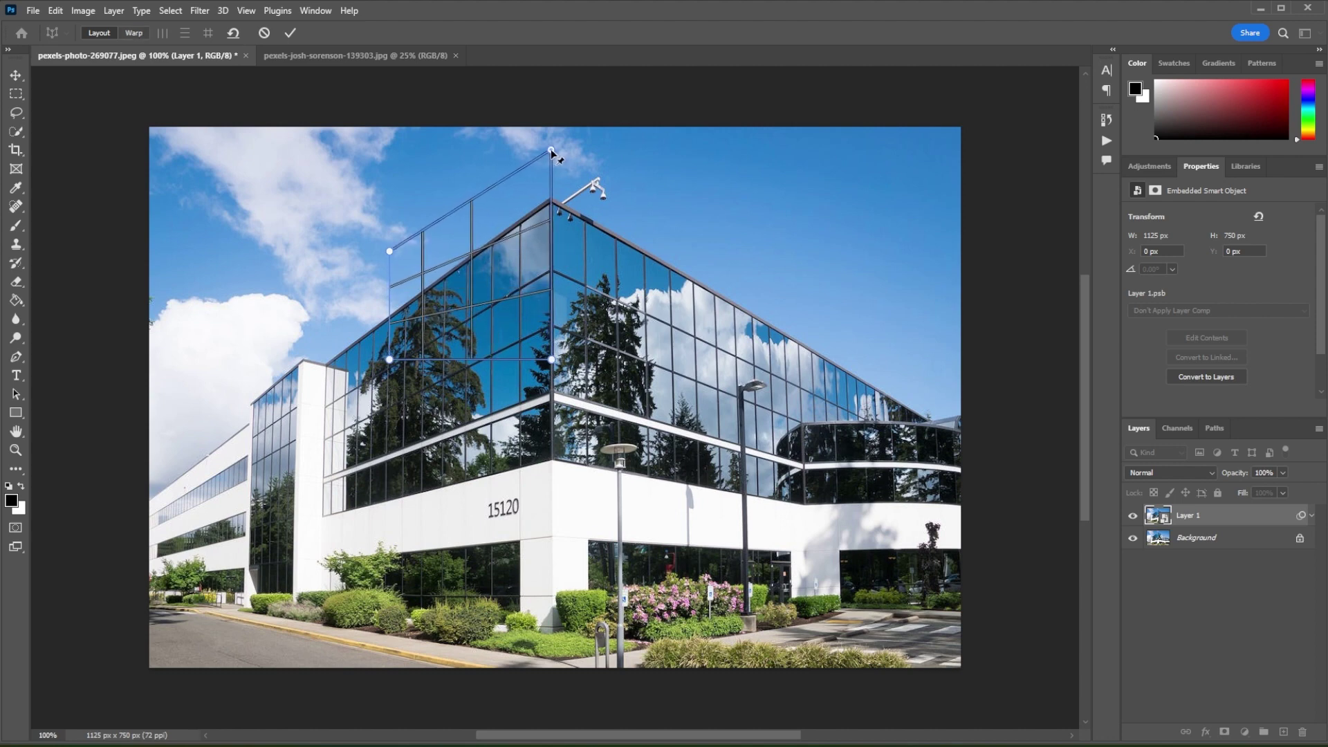
pyautogui.moveTo(553, 361); pyautogui.dragTo(553, 673)
# - Fit the quad's outer corners to the far end of the left facade and extend its lower inner corner below the building
pyautogui.moveTo(389, 359); pyautogui.dragTo(280, 640)
pyautogui.moveTo(389, 251); pyautogui.dragTo(145, 452)
pyautogui.scroll(-2, 297, 544)
pyautogui.moveTo(280, 640); pyautogui.dragTo(174, 599)
pyautogui.moveTo(509, 651); pyautogui.dragTo(512, 663)
pyautogui.moveTo(173, 599); pyautogui.dragTo(173, 592)
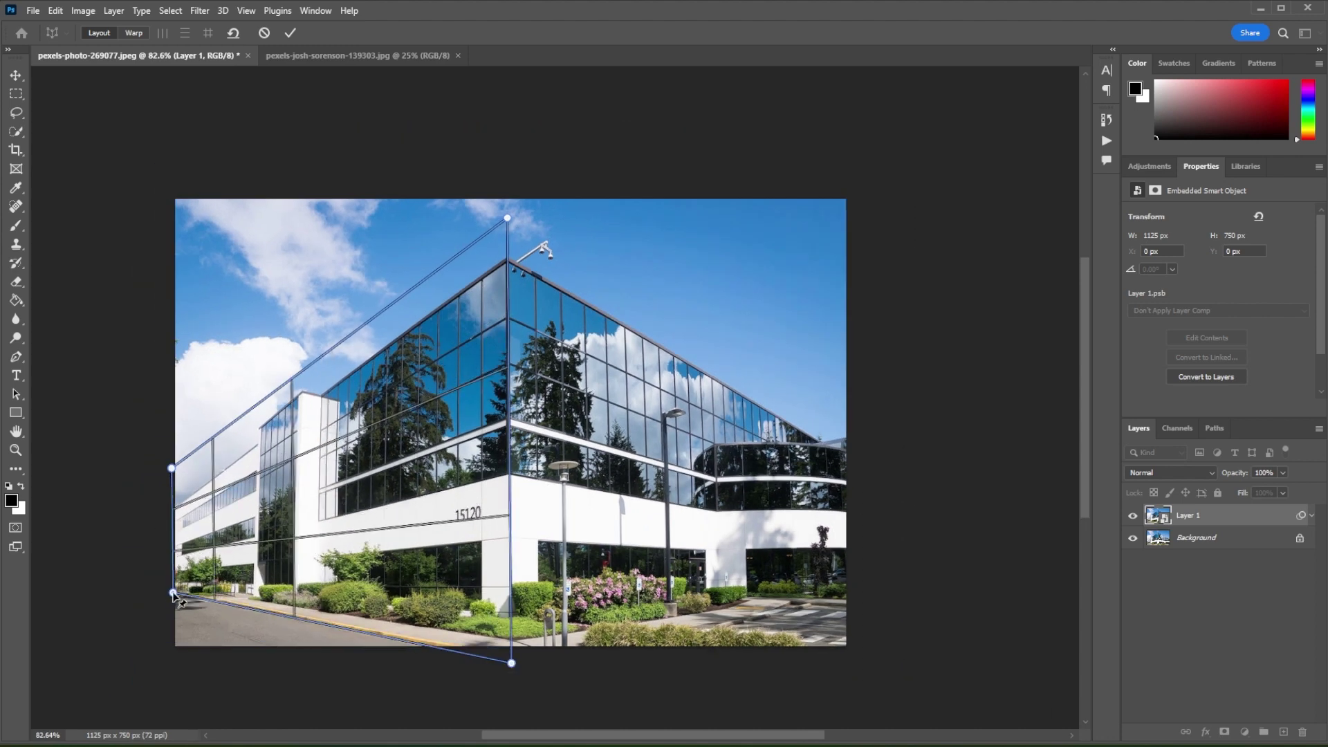
pyautogui.moveTo(171, 469); pyautogui.dragTo(174, 493)
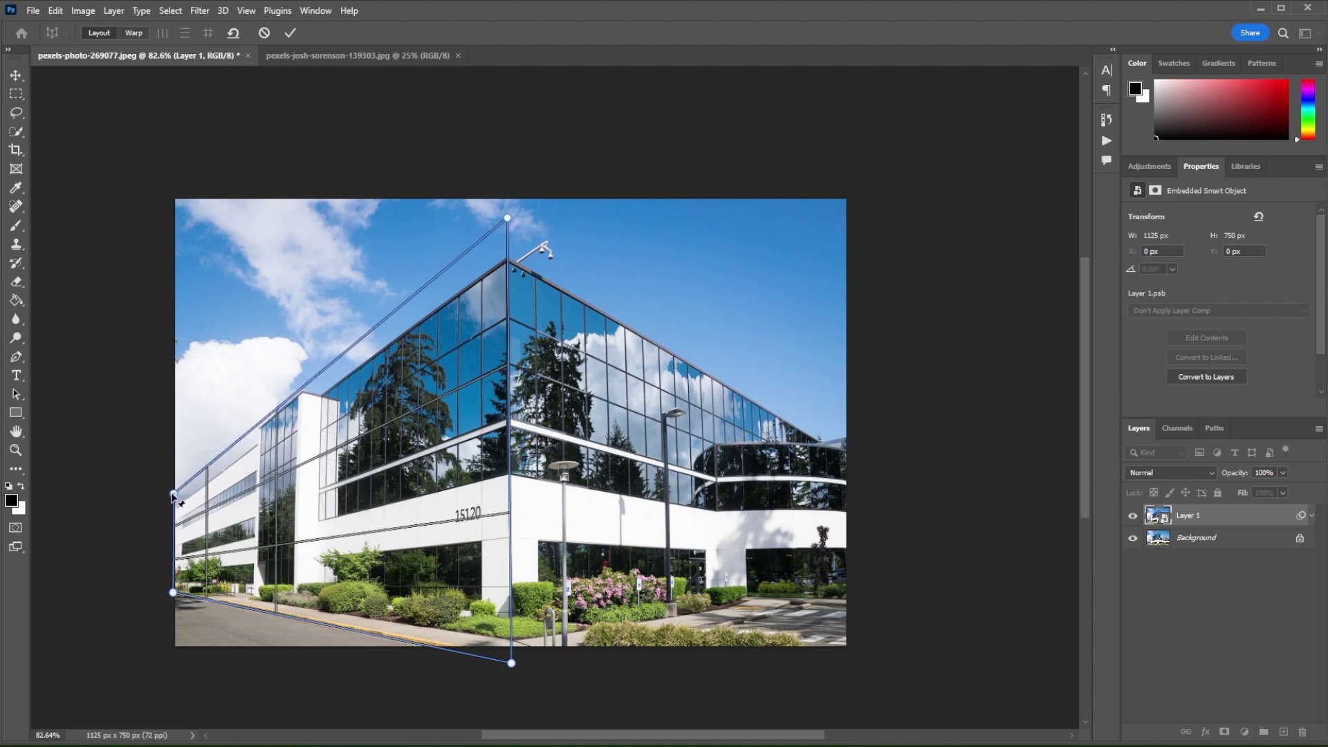
# - Add a second quad joined to the first along the front corner and stretch it over the right facade
pyautogui.click(615, 458)
pyautogui.moveTo(618, 465); pyautogui.dragTo(562, 407)
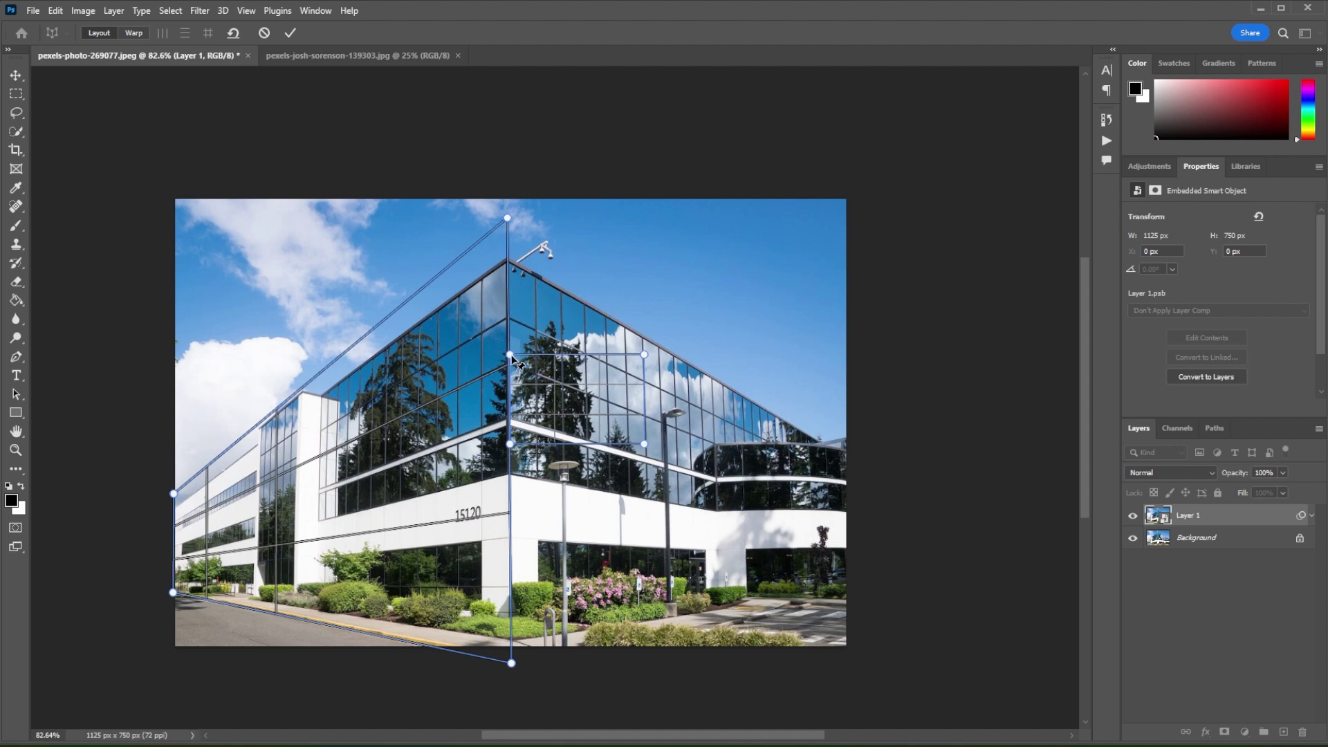
pyautogui.moveTo(513, 357); pyautogui.dragTo(512, 347)
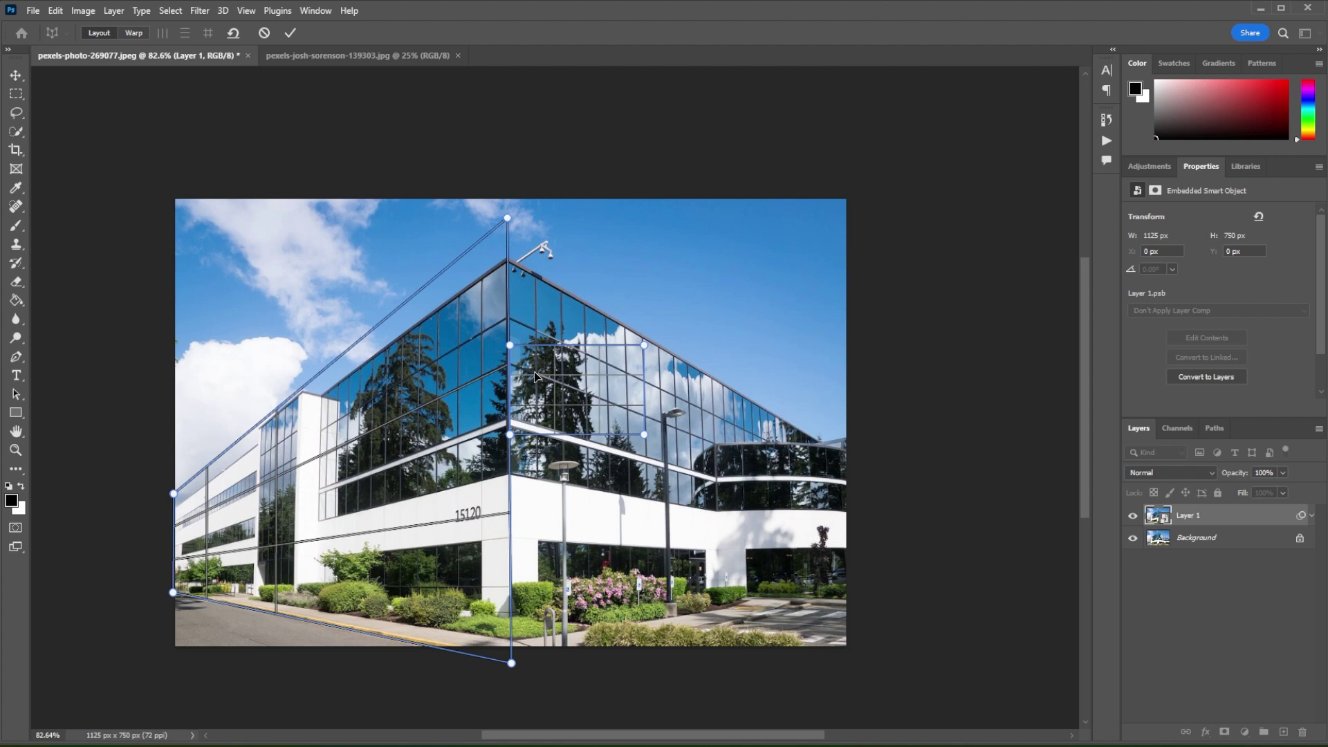
pyautogui.moveTo(510, 346); pyautogui.dragTo(509, 220)
pyautogui.moveTo(644, 434); pyautogui.dragTo(836, 637)
pyautogui.moveTo(644, 345); pyautogui.dragTo(839, 423)
pyautogui.moveTo(837, 639); pyautogui.dragTo(846, 609)
pyautogui.moveTo(838, 423)
pyautogui.mouseDown()
pyautogui.moveTo(848, 435)
pyautogui.moveTo(848, 399)
pyautogui.moveTo(842, 432)
pyautogui.mouseUp()
pyautogui.moveTo(508, 218); pyautogui.dragTo(507, 195)
pyautogui.moveTo(843, 433)
pyautogui.mouseDown()
pyautogui.moveTo(853, 418)
pyautogui.moveTo(851, 436)
pyautogui.mouseUp()
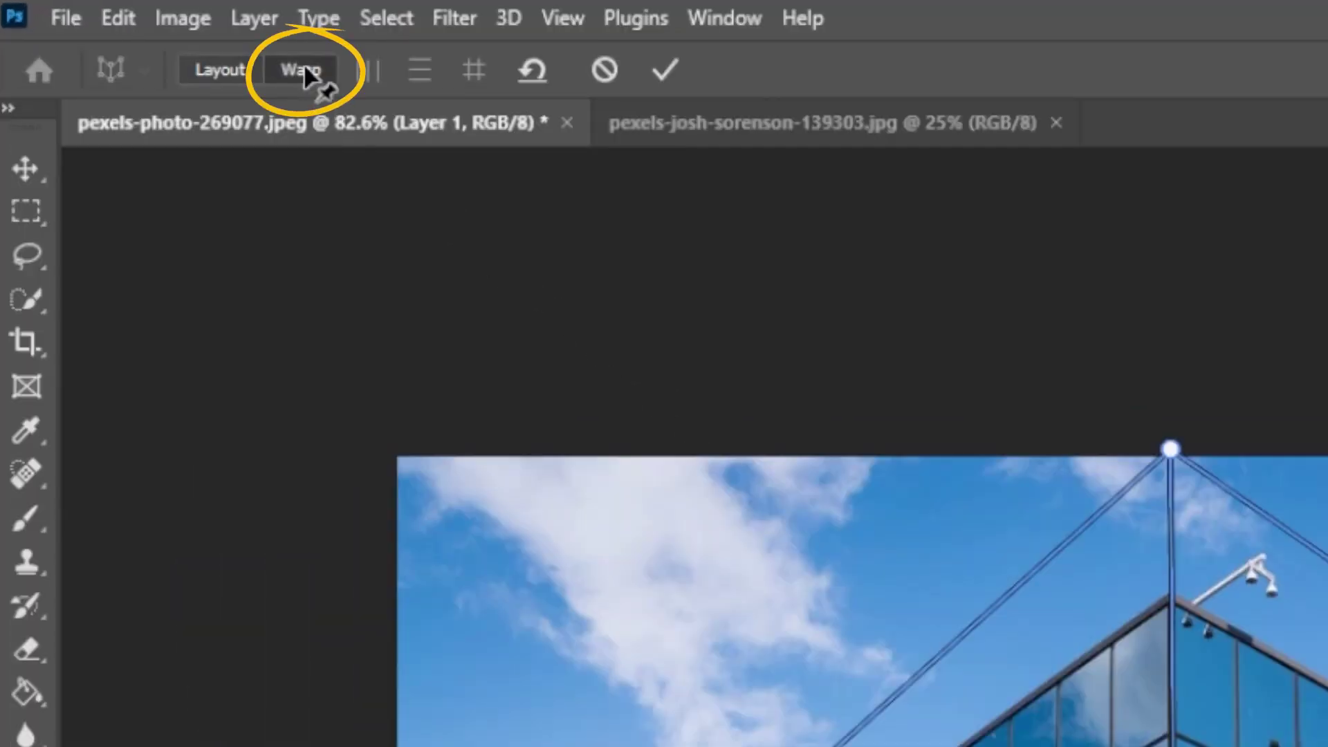
# - Switch Perspective Warp from layout to warp mode and straighten the quads' centre and outer vertical edges
pyautogui.click(305, 69)
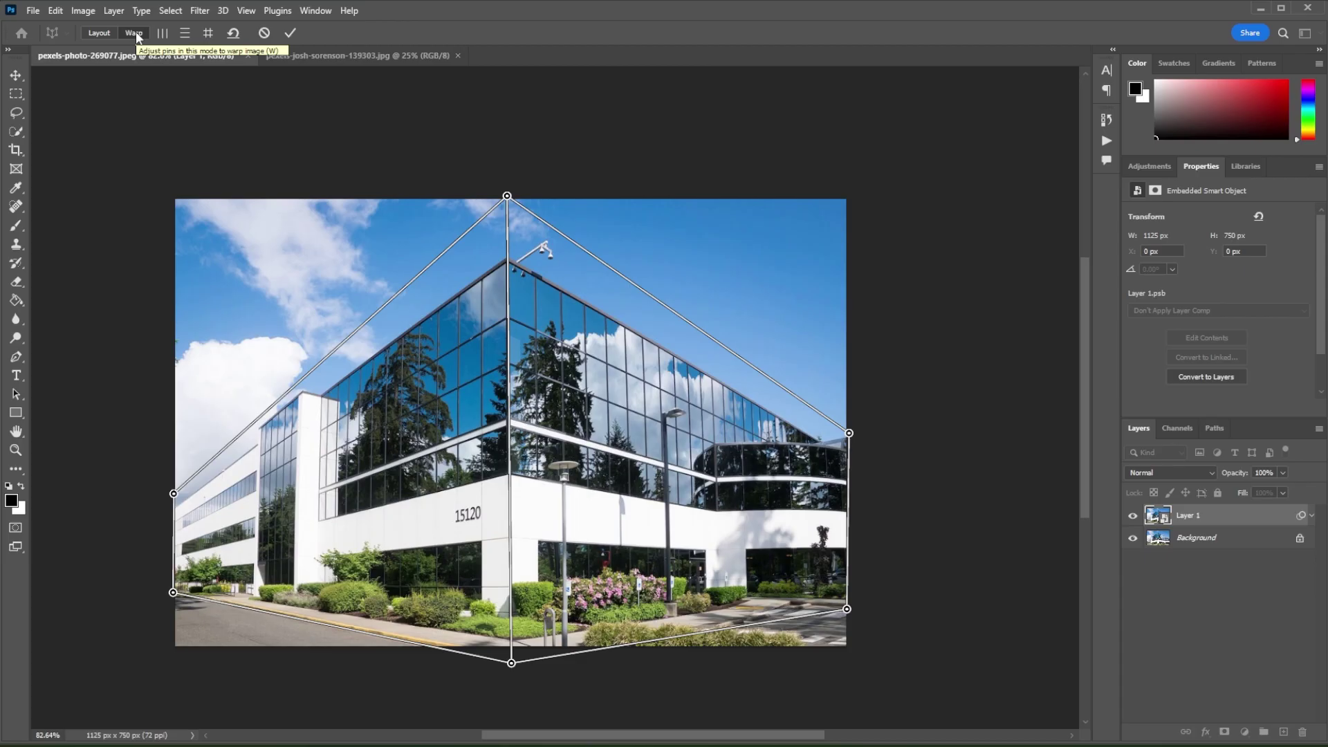
pyautogui.moveTo(509, 198)
pyautogui.mouseDown()
pyautogui.moveTo(630, 207)
pyautogui.moveTo(350, 196)
pyautogui.moveTo(658, 209)
pyautogui.moveTo(470, 217)
pyautogui.moveTo(567, 216)
pyautogui.moveTo(519, 203)
pyautogui.mouseUp()
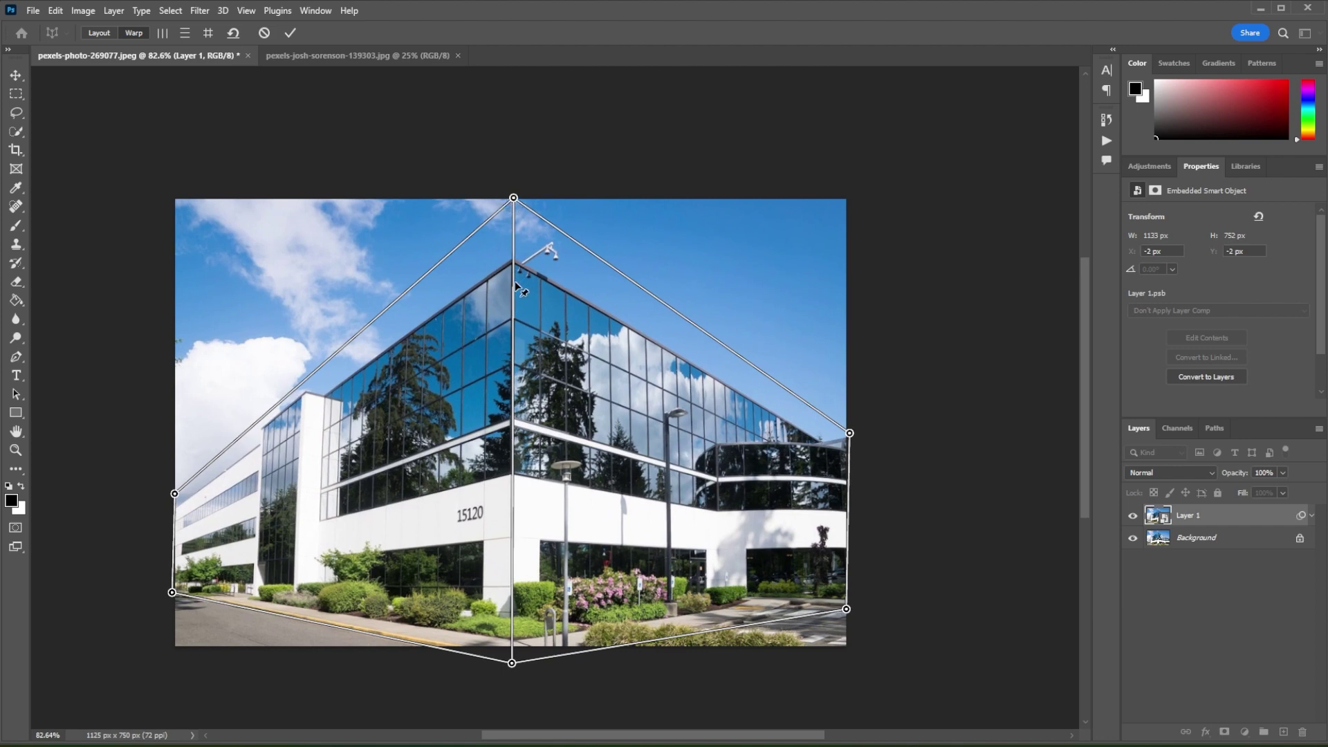
pyautogui.hotkey('ctrl', 'z')
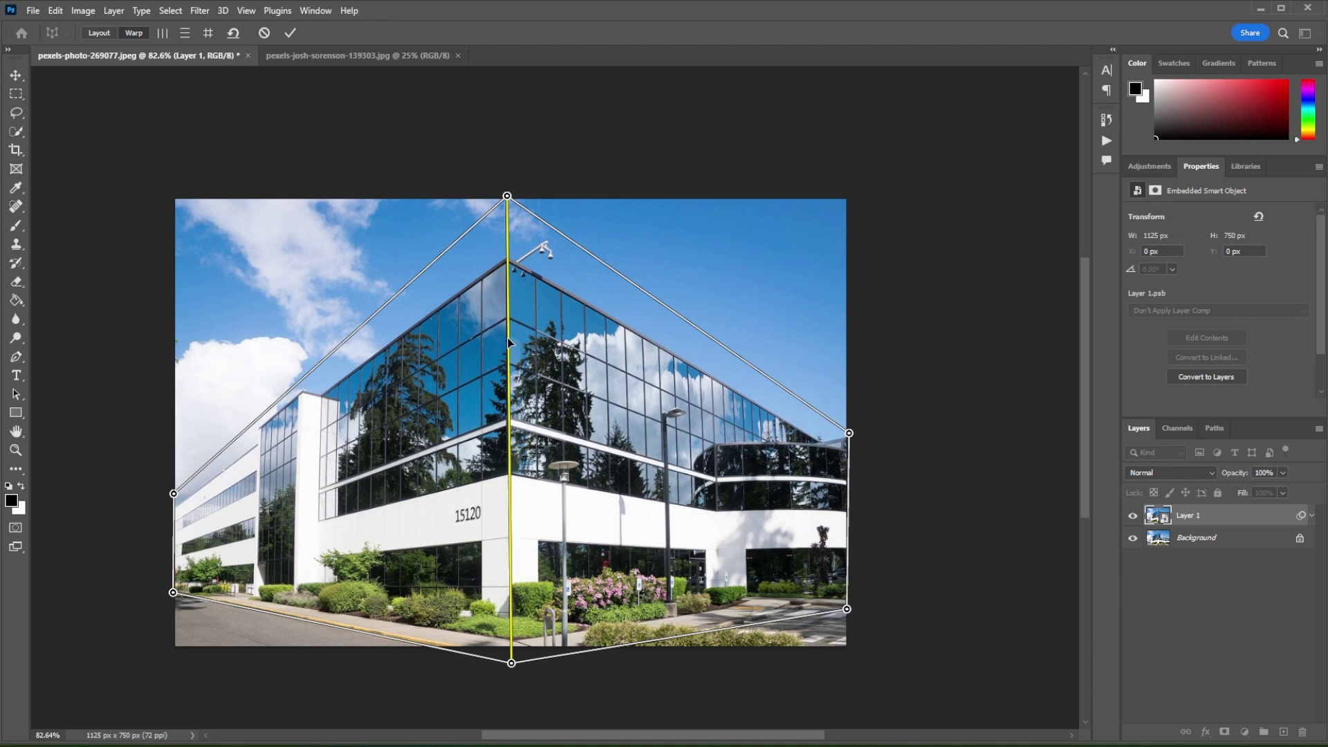
pyautogui.keyDown('shift'); pyautogui.click(509, 341); pyautogui.keyUp('shift')
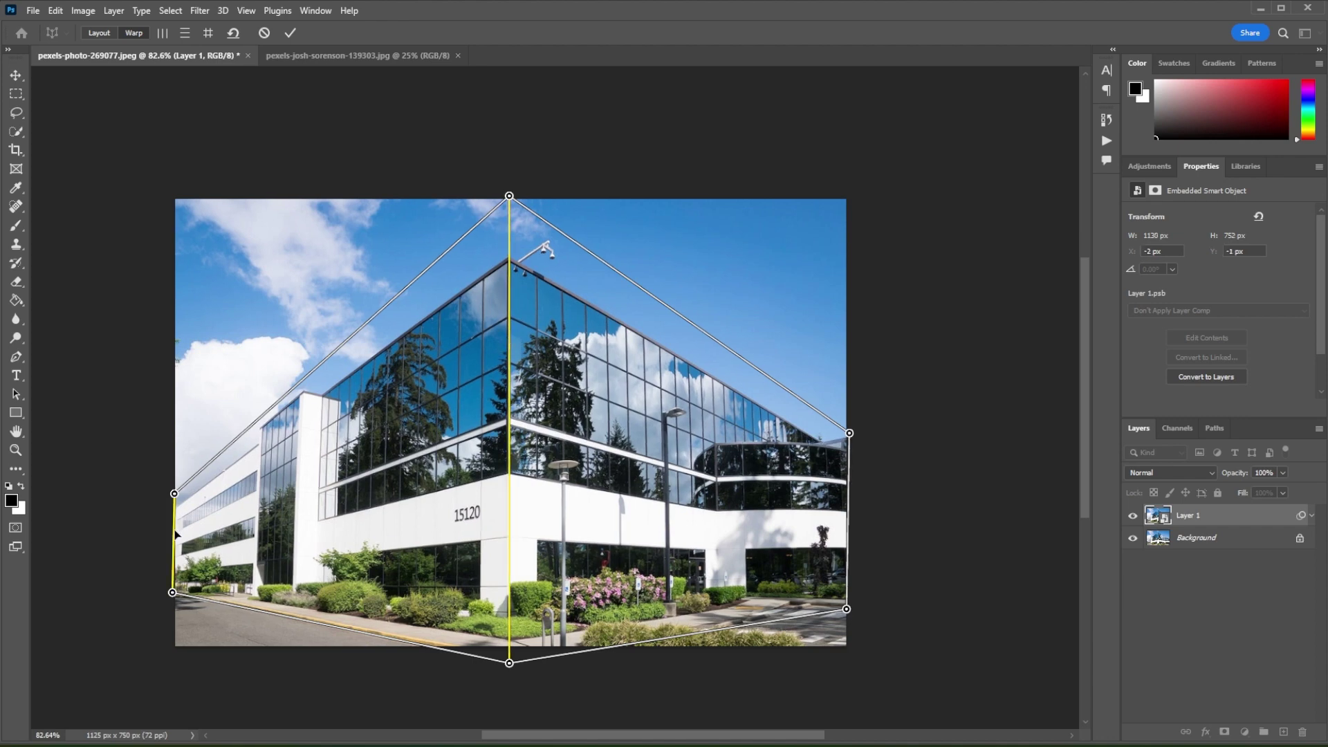
pyautogui.keyDown('shift'); pyautogui.click(850, 540); pyautogui.keyUp('shift')
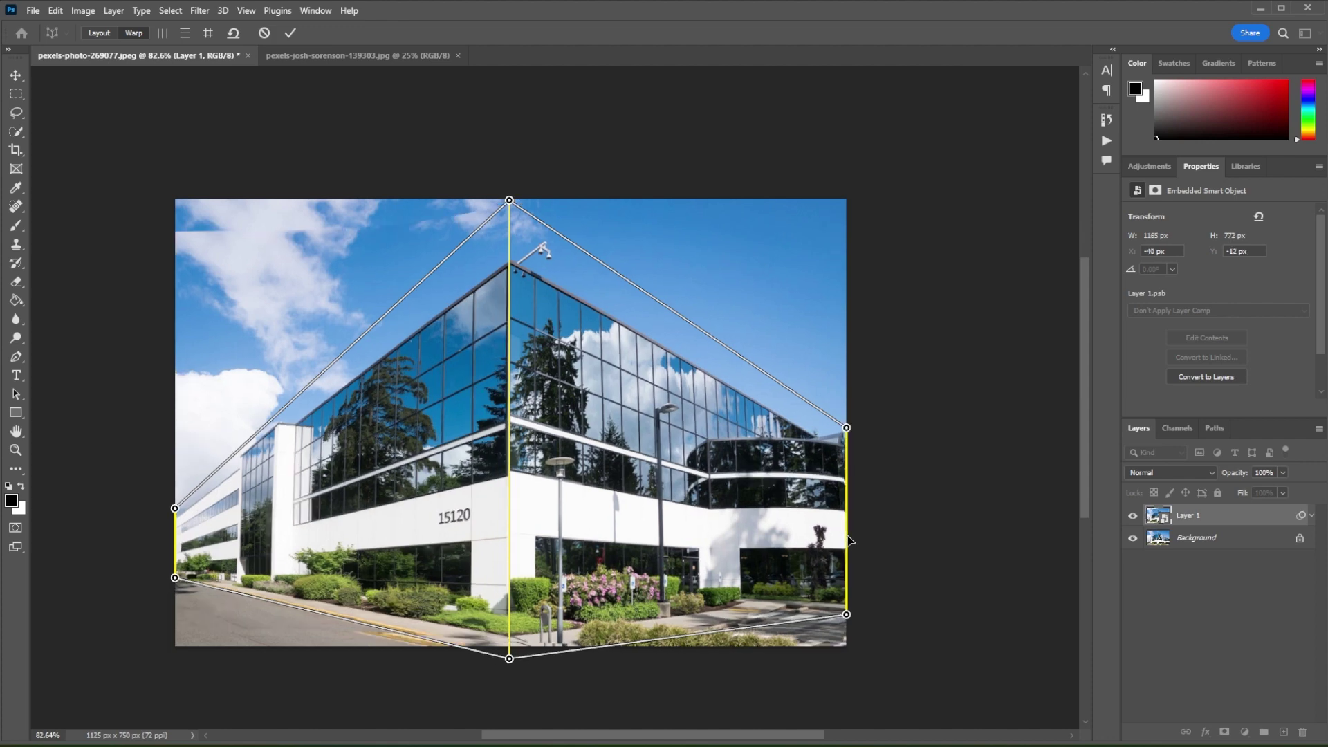
# - Move the outer and centre warp pins to try flatter and steeper perspectives on both facades
pyautogui.moveTo(847, 428); pyautogui.dragTo(868, 467)
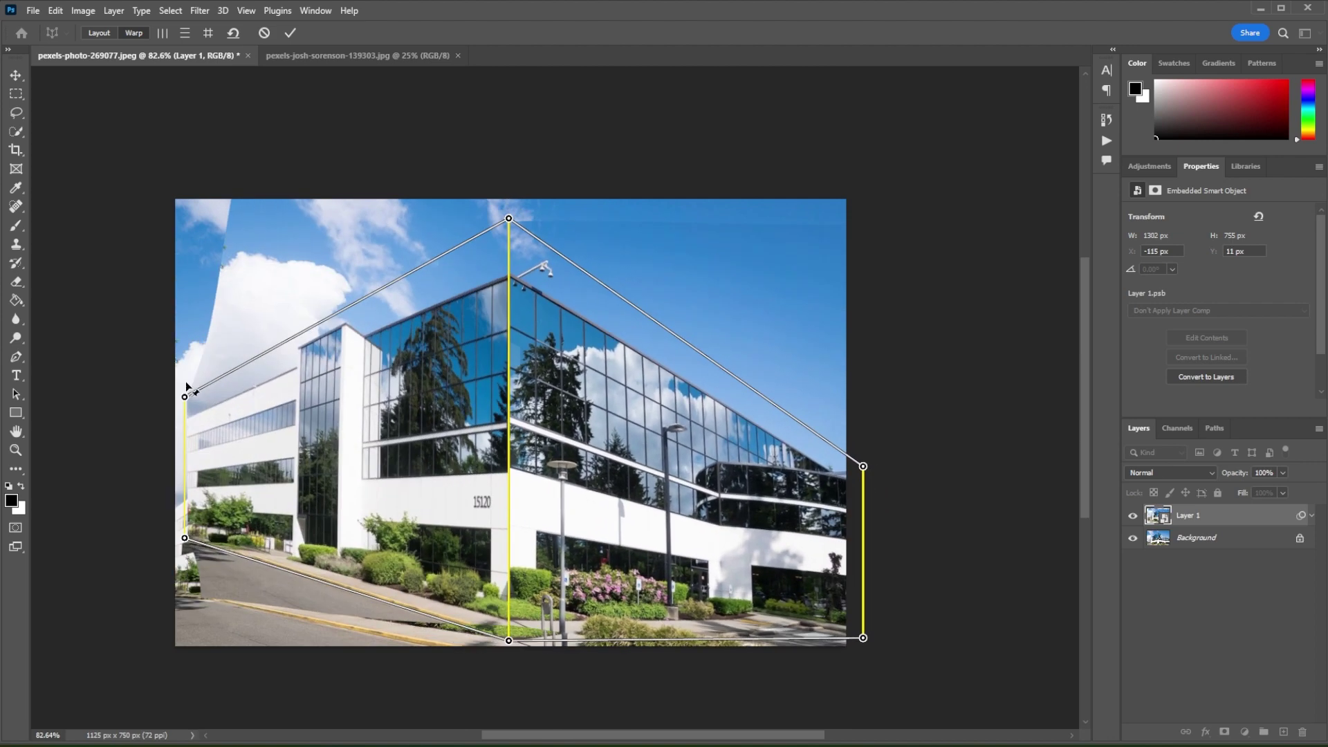
pyautogui.moveTo(176, 554)
pyautogui.mouseDown()
pyautogui.moveTo(183, 564)
pyautogui.moveTo(172, 534)
pyautogui.mouseUp()
pyautogui.moveTo(860, 455); pyautogui.dragTo(839, 483)
pyautogui.moveTo(510, 639); pyautogui.dragTo(515, 649)
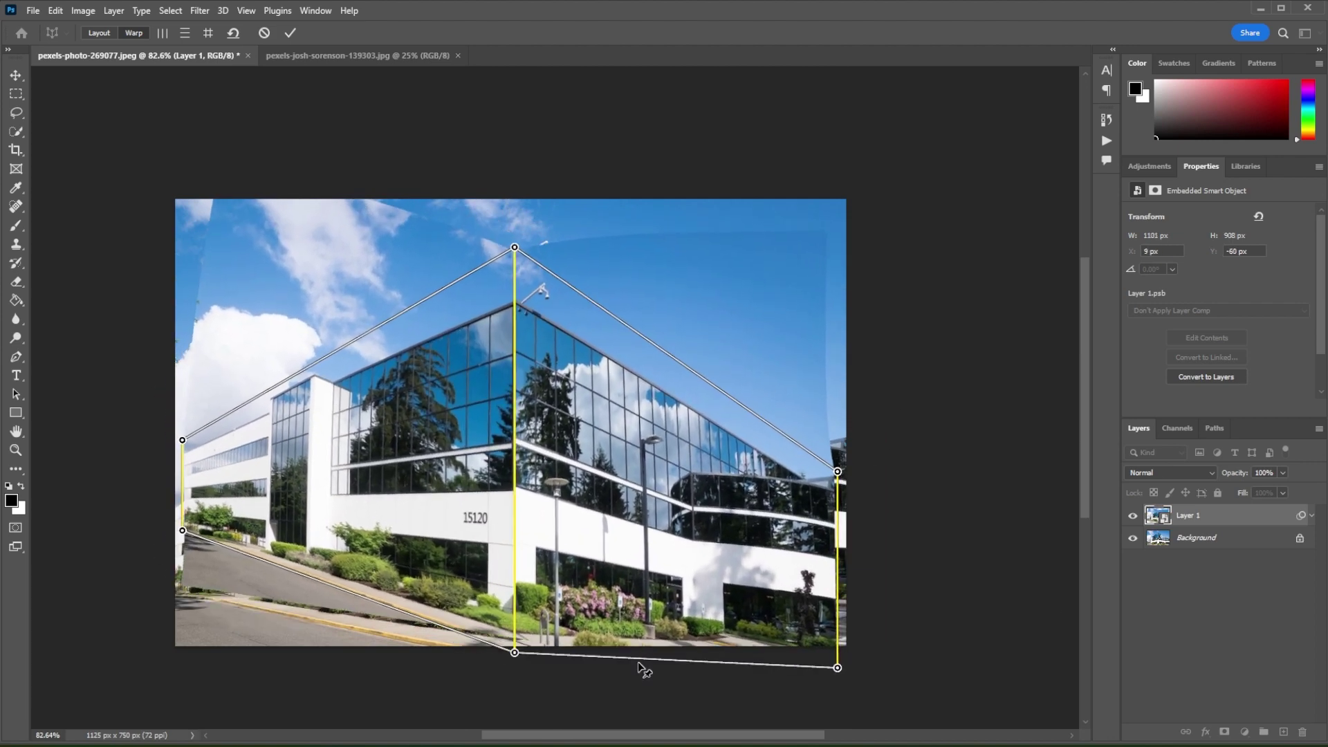
pyautogui.moveTo(839, 666); pyautogui.dragTo(848, 577)
pyautogui.moveTo(182, 527); pyautogui.dragTo(176, 543)
pyautogui.moveTo(177, 472); pyautogui.dragTo(175, 491)
pyautogui.moveTo(515, 255); pyautogui.dragTo(515, 210)
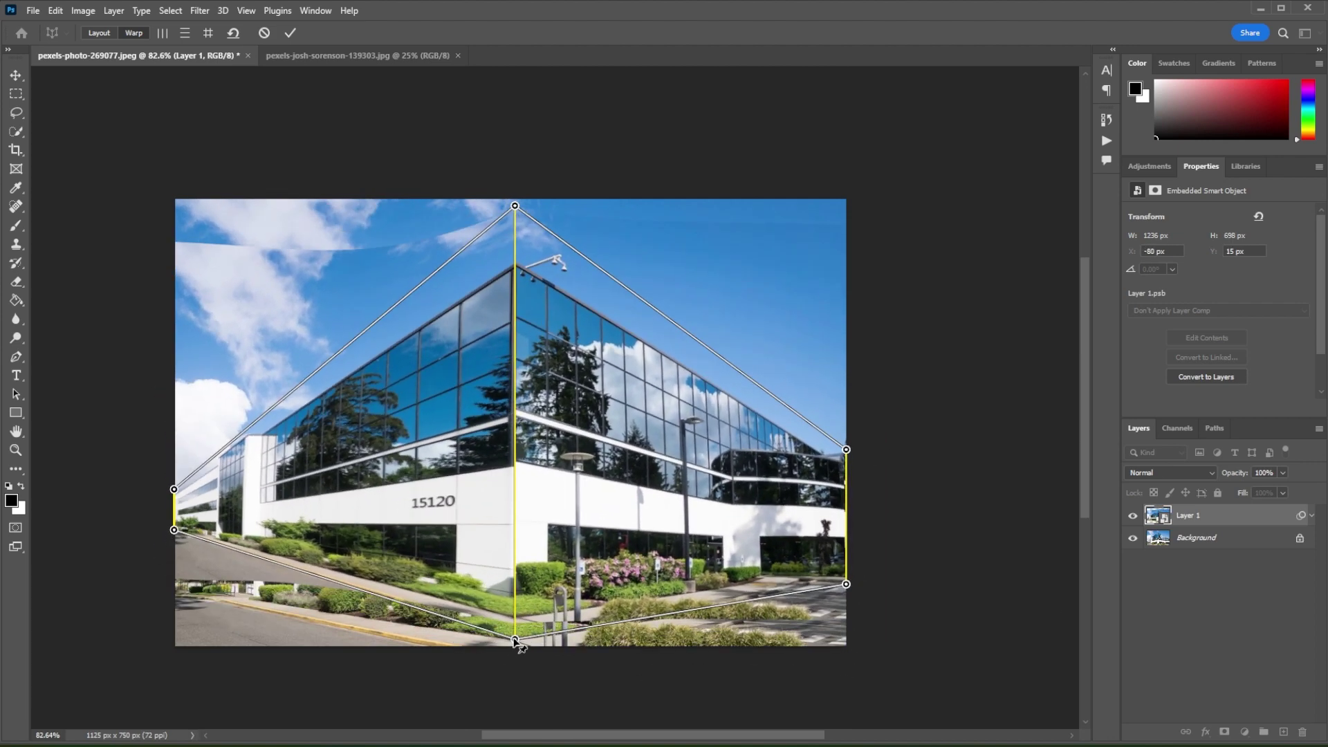
pyautogui.moveTo(515, 644); pyautogui.dragTo(518, 660)
pyautogui.moveTo(847, 456); pyautogui.dragTo(844, 439)
pyautogui.moveTo(175, 491); pyautogui.dragTo(174, 517)
pyautogui.moveTo(175, 543); pyautogui.dragTo(174, 582)
pyautogui.moveTo(846, 579); pyautogui.dragTo(848, 549)
# - Shift the building's front corner to the right and flatten the rooflines, pulling the outer pins beyond the image edges
pyautogui.moveTo(517, 214); pyautogui.dragTo(536, 252)
pyautogui.moveTo(174, 563); pyautogui.dragTo(81, 637)
pyautogui.moveTo(81, 536); pyautogui.dragTo(97, 475)
pyautogui.moveTo(540, 646)
pyautogui.mouseDown()
pyautogui.moveTo(540, 662)
pyautogui.moveTo(539, 650)
pyautogui.mouseUp()
pyautogui.moveTo(540, 244); pyautogui.dragTo(539, 279)
pyautogui.moveTo(539, 650); pyautogui.dragTo(540, 642)
pyautogui.moveTo(845, 372); pyautogui.dragTo(869, 367)
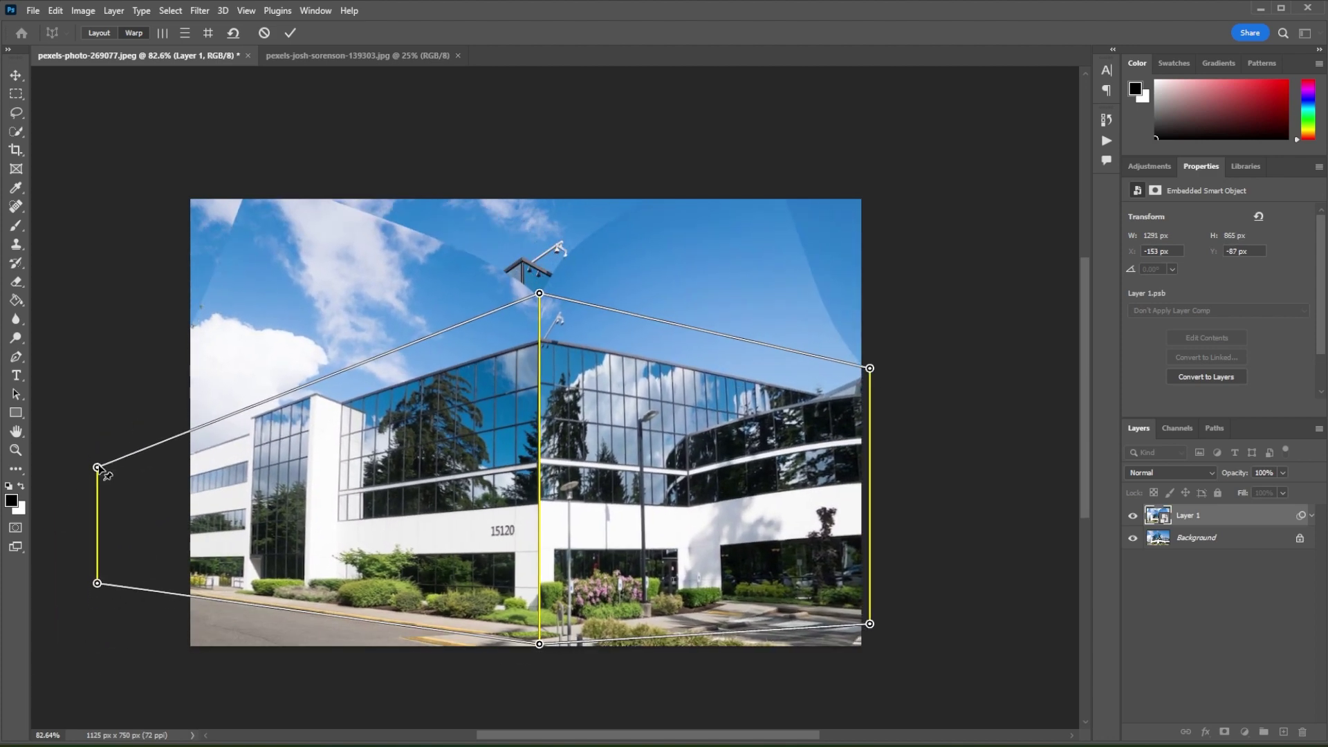
# - Shift the building's front corner to the left so the left facade narrows, and apply the perspective warp
pyautogui.moveTo(98, 466); pyautogui.dragTo(175, 456)
pyautogui.moveTo(540, 642); pyautogui.dragTo(539, 666)
pyautogui.moveTo(539, 301); pyautogui.dragTo(448, 244)
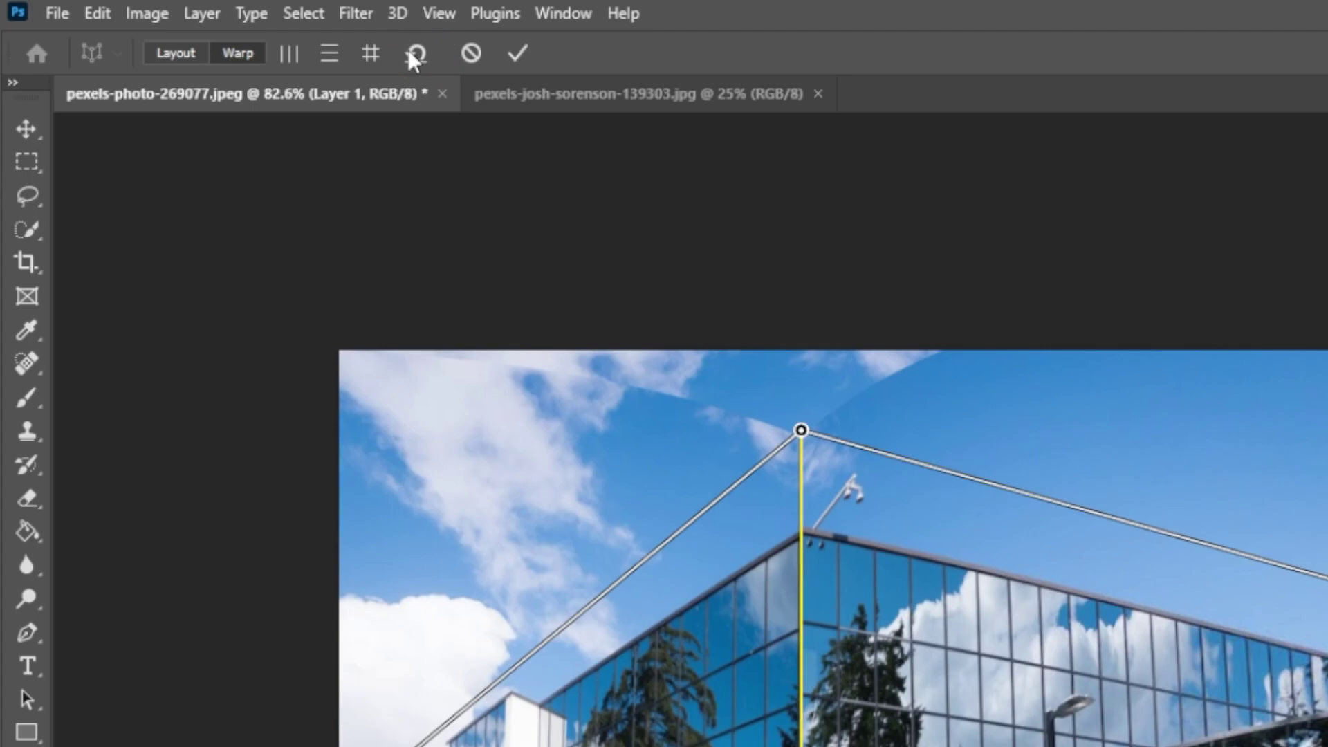
pyautogui.click(415, 55)
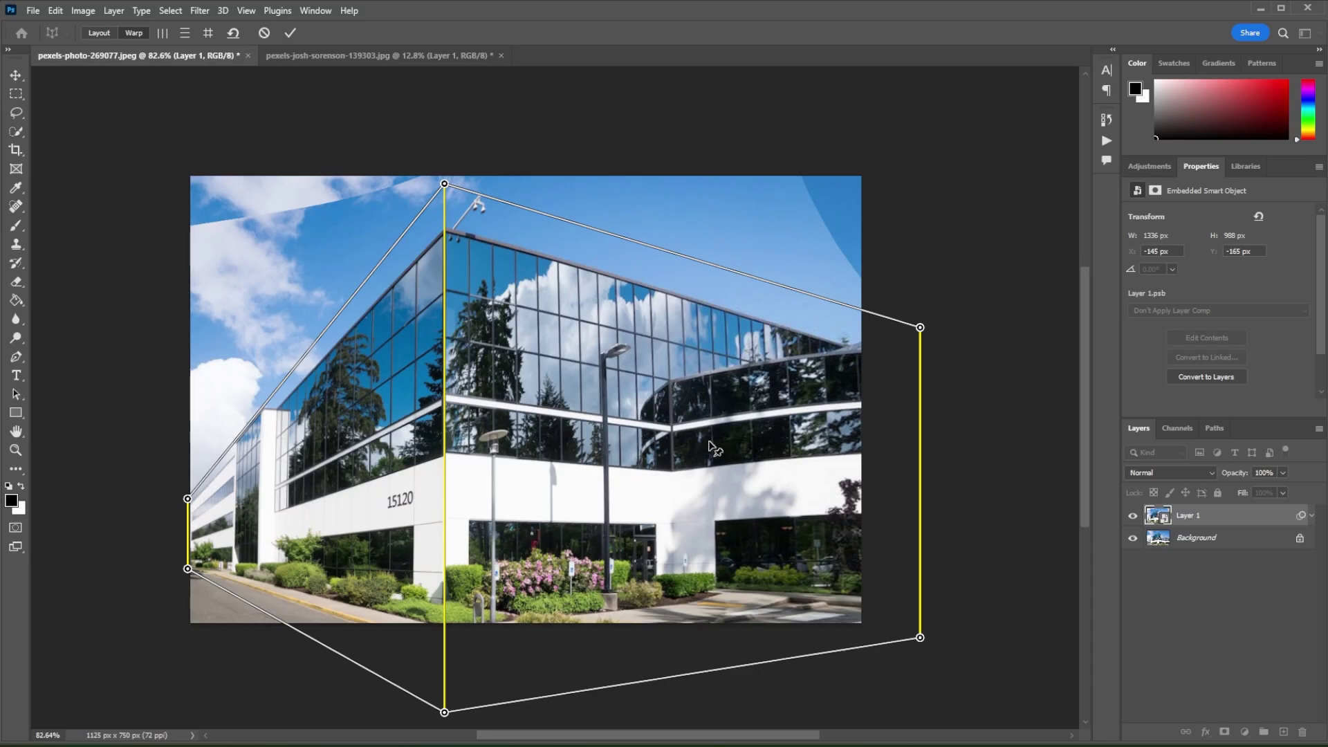
pyautogui.press('Return')
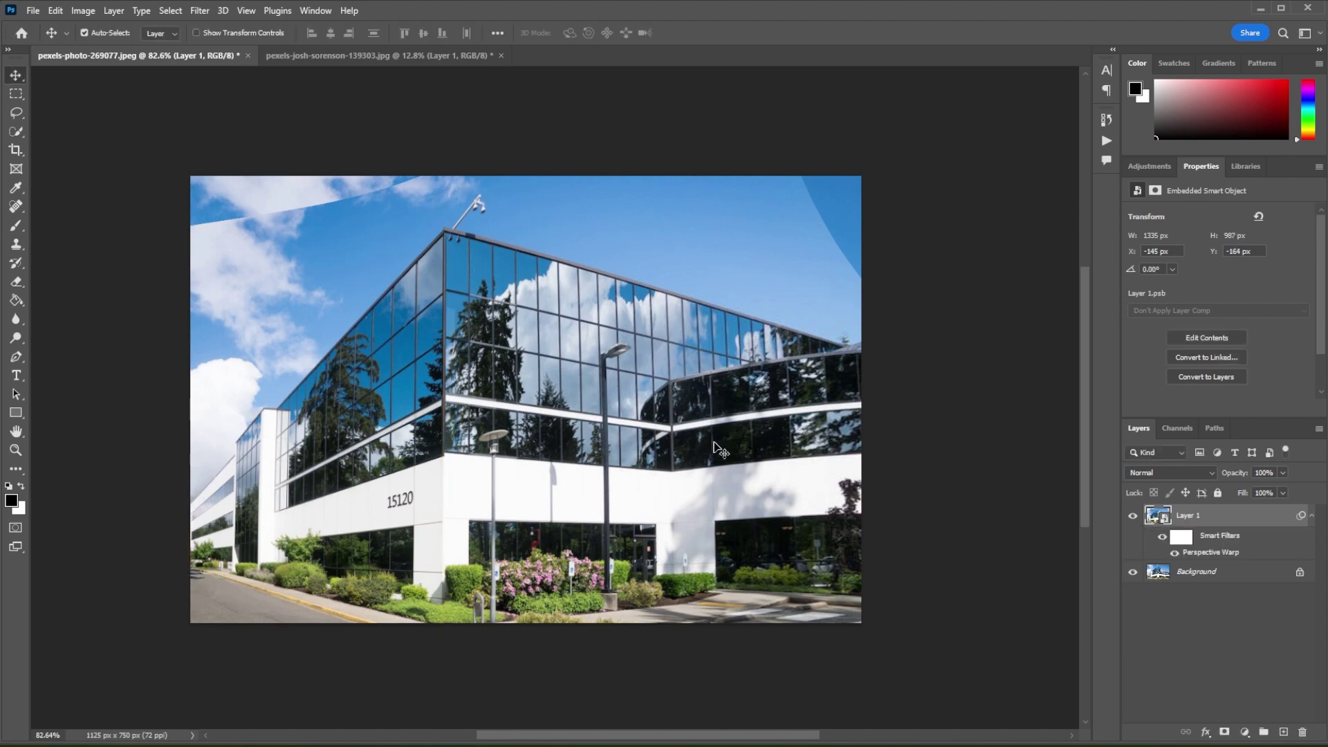
# - Hide the Background layer and convert the warped smart object to layers, retaining its smart filters
pyautogui.click(1134, 573)
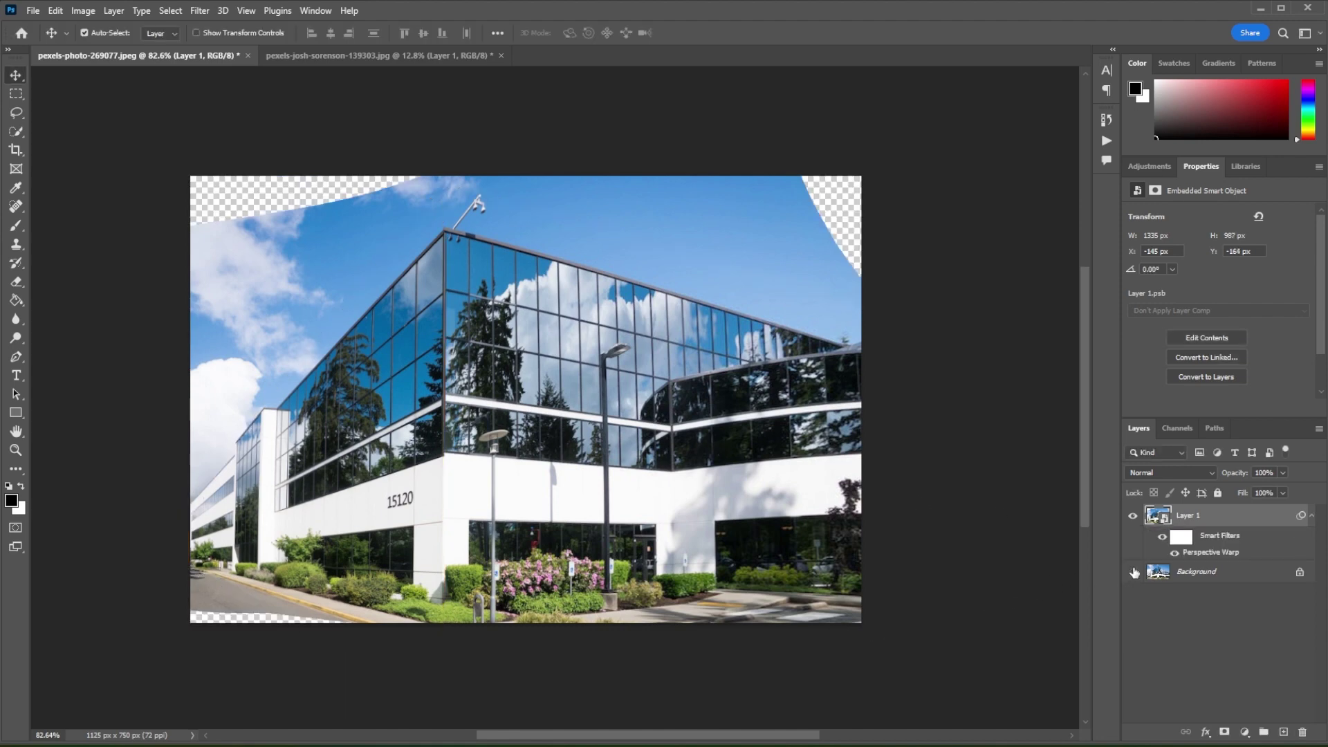
pyautogui.rightClick(1231, 531)
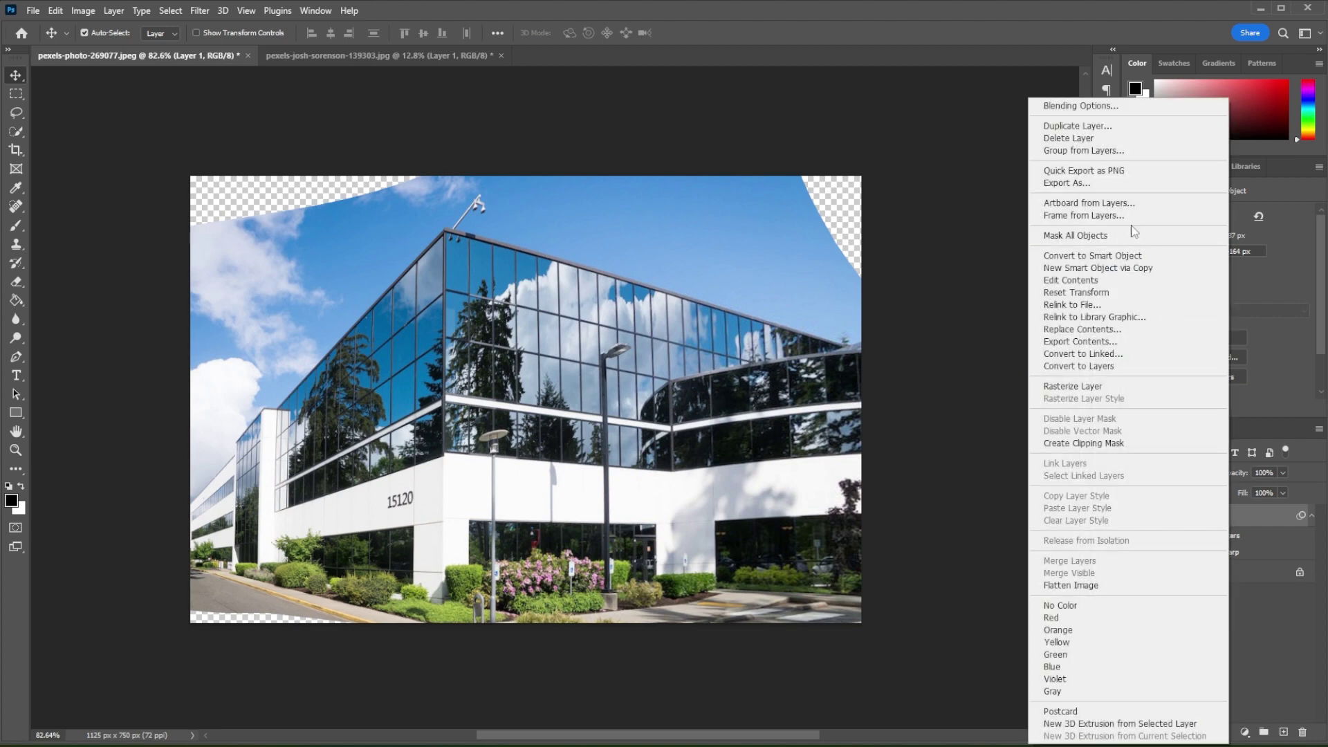
pyautogui.click(1133, 367)
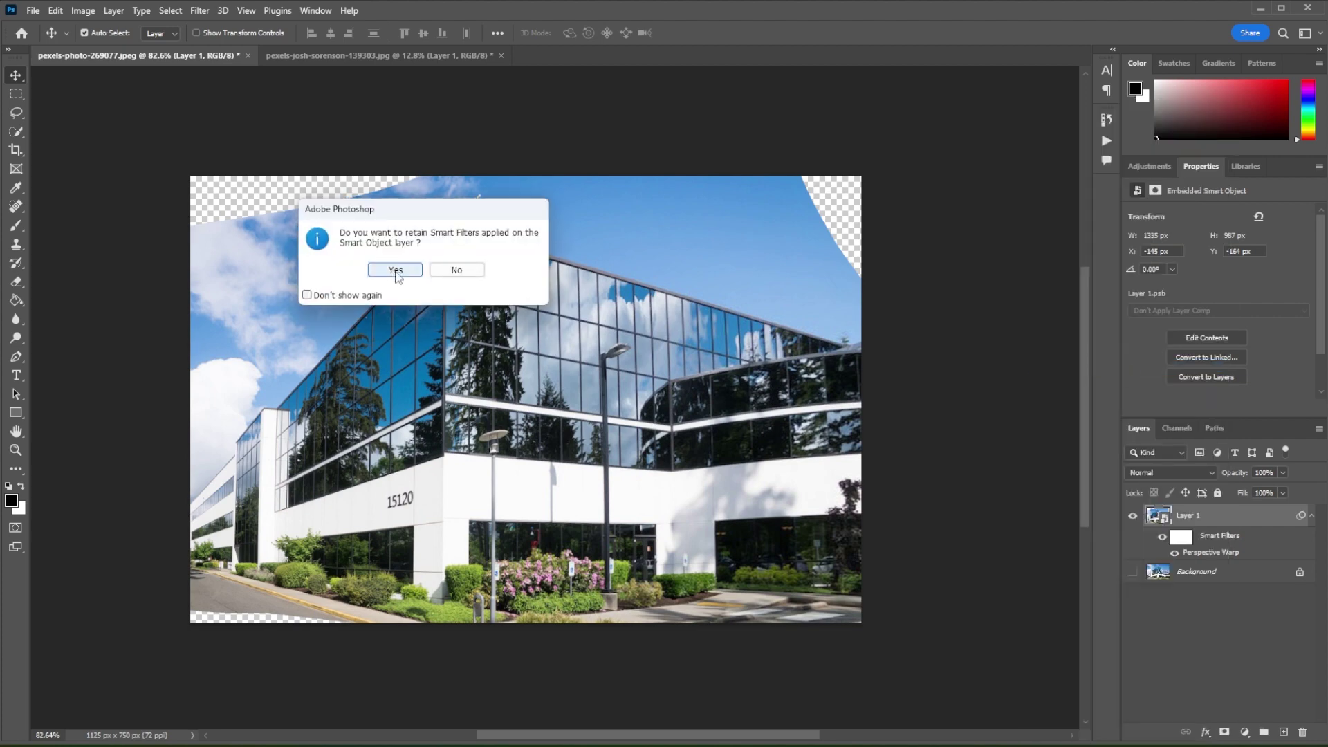
pyautogui.click(394, 270)
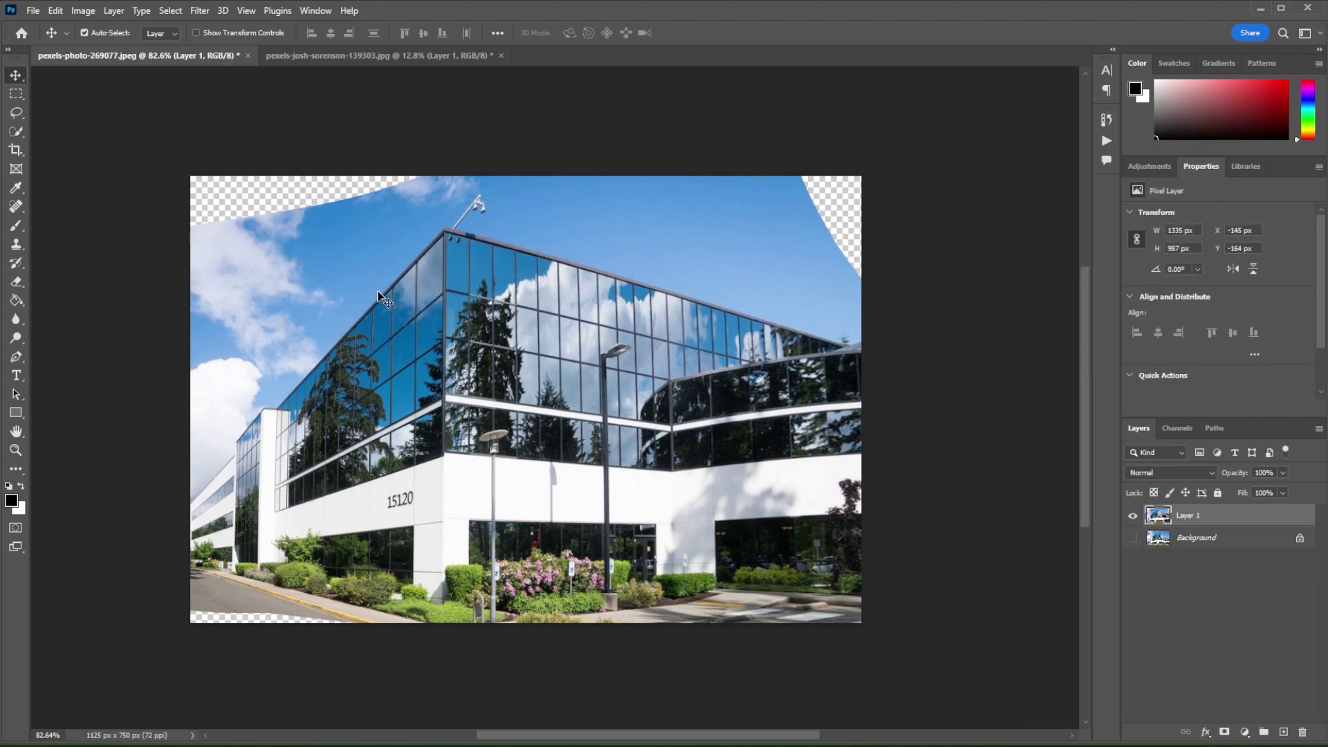
# - Select the transparent gaps in the image's two upper corners with the Lasso tool, including a thin strip of sky
pyautogui.click(17, 116)
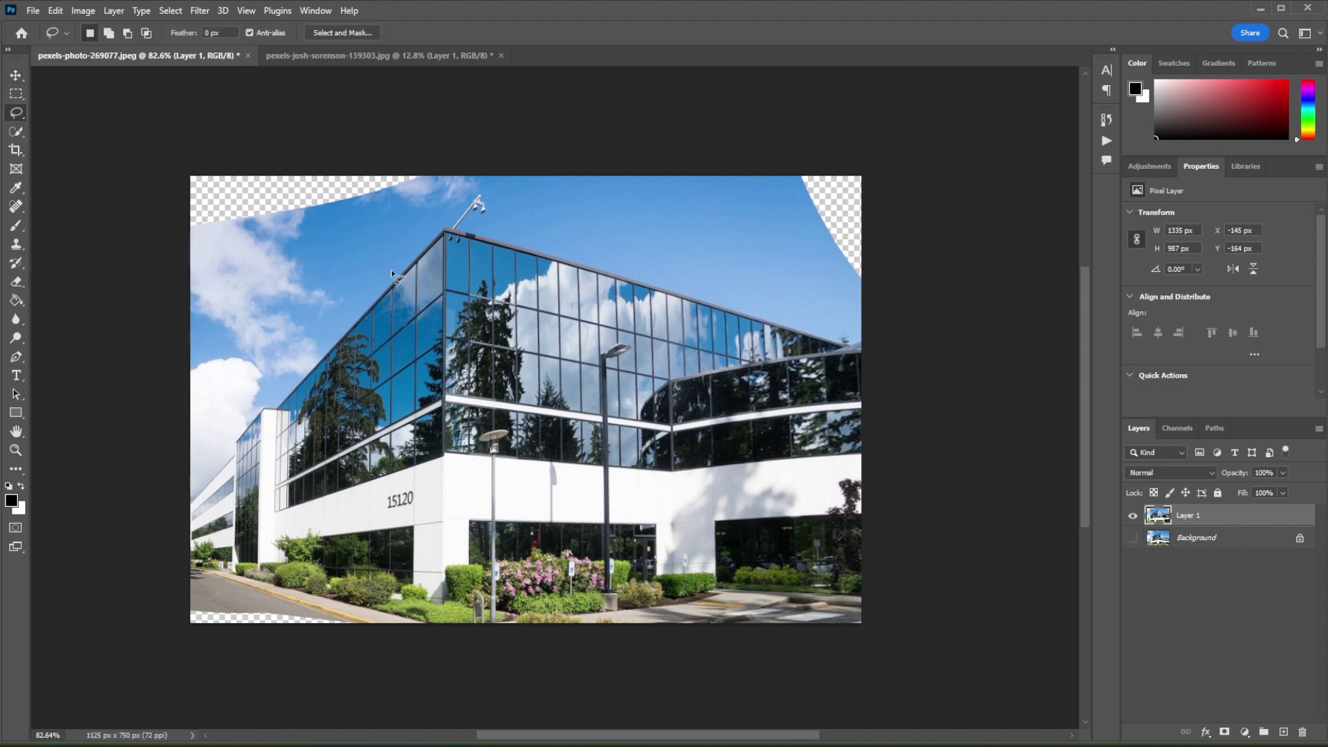
pyautogui.moveTo(441, 177)
pyautogui.mouseDown()
pyautogui.moveTo(281, 224)
pyautogui.moveTo(178, 228)
pyautogui.moveTo(214, 142)
pyautogui.moveTo(438, 155)
pyautogui.moveTo(477, 173)
pyautogui.mouseUp()
pyautogui.moveTo(808, 166)
pyautogui.mouseDown()
pyautogui.moveTo(819, 193)
pyautogui.moveTo(892, 183)
pyautogui.moveTo(794, 154)
pyautogui.mouseUp()
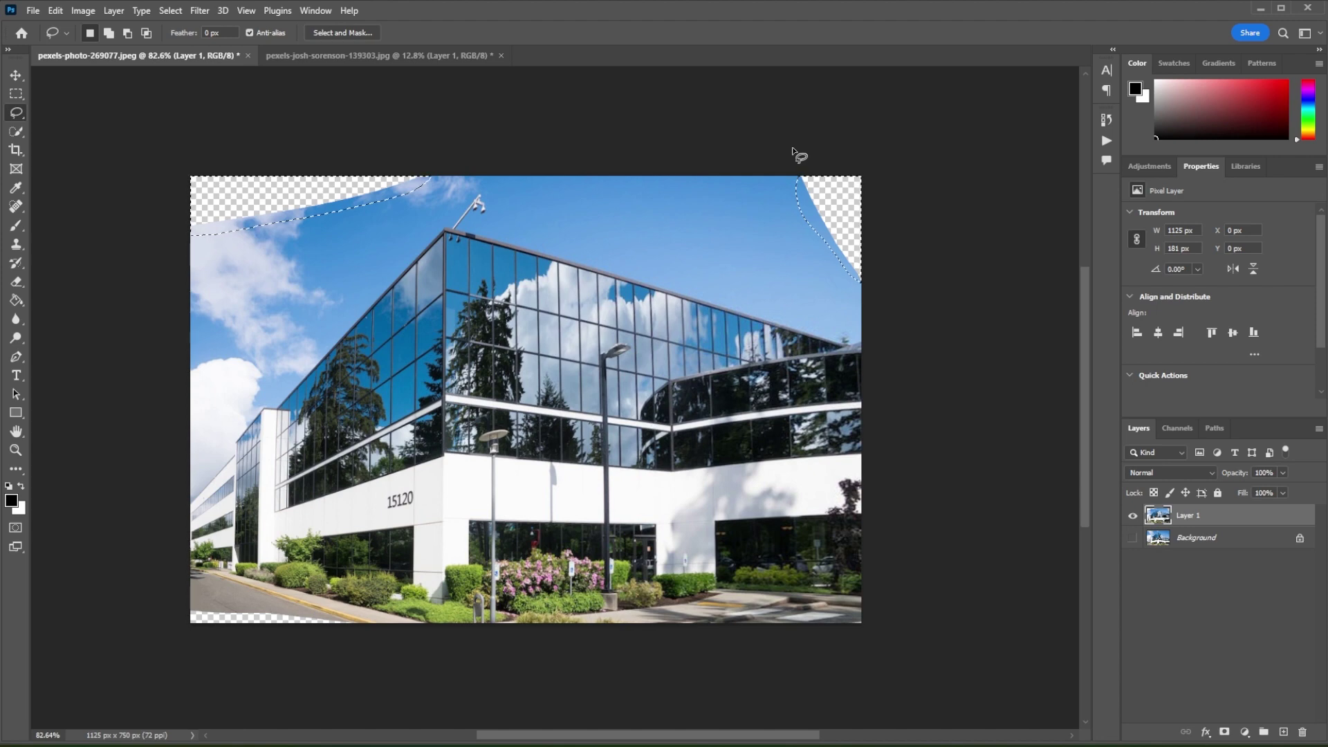
# - Start Content-Aware Fill on the selected corner gaps, extend the sampling area over the whole sky, and exclude the building's edges and roof camera
pyautogui.rightClick(294, 196)
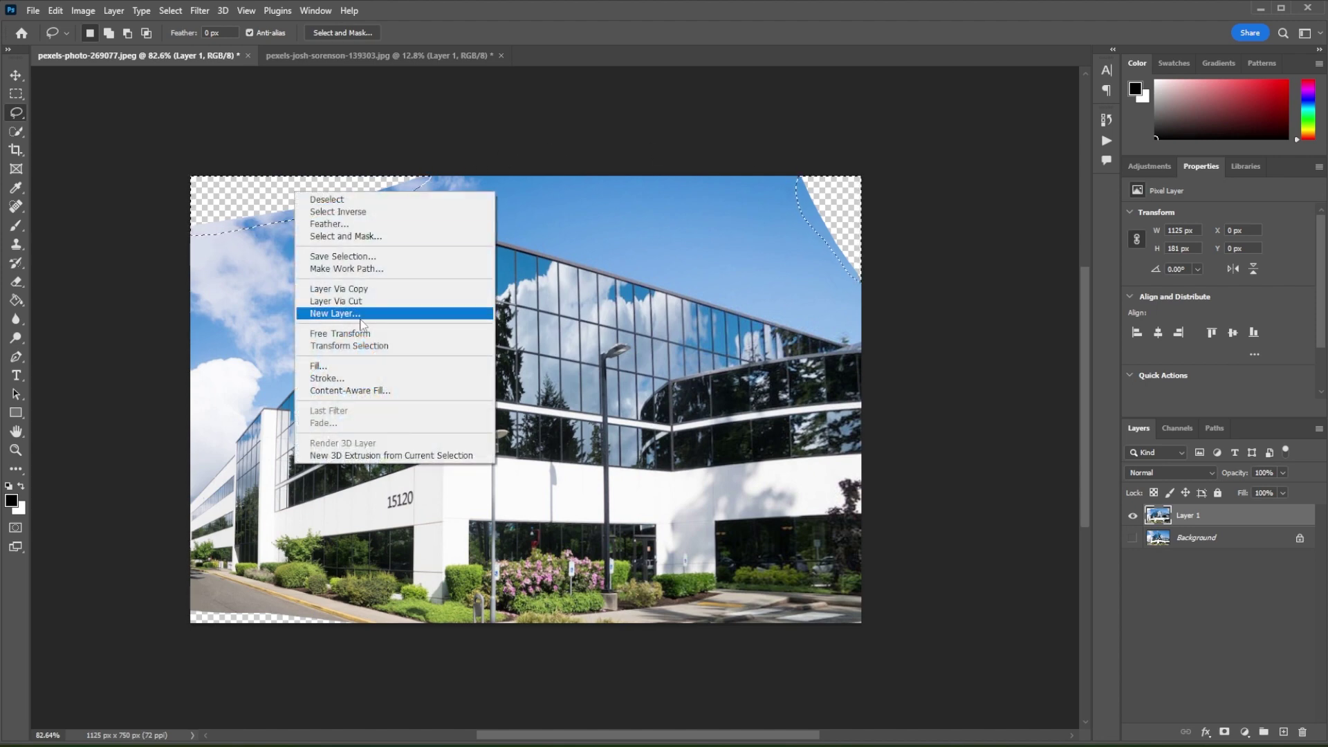
pyautogui.click(366, 391)
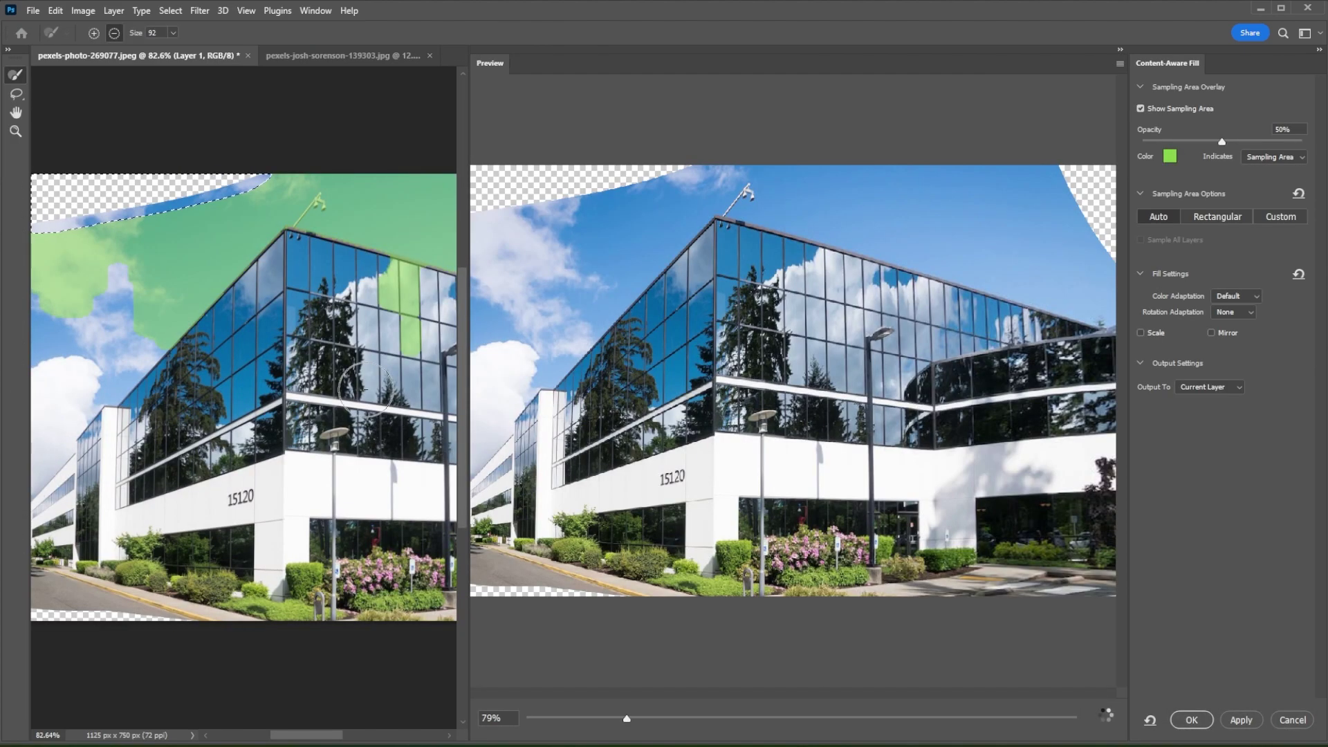
pyautogui.scroll(-5, 376, 432)
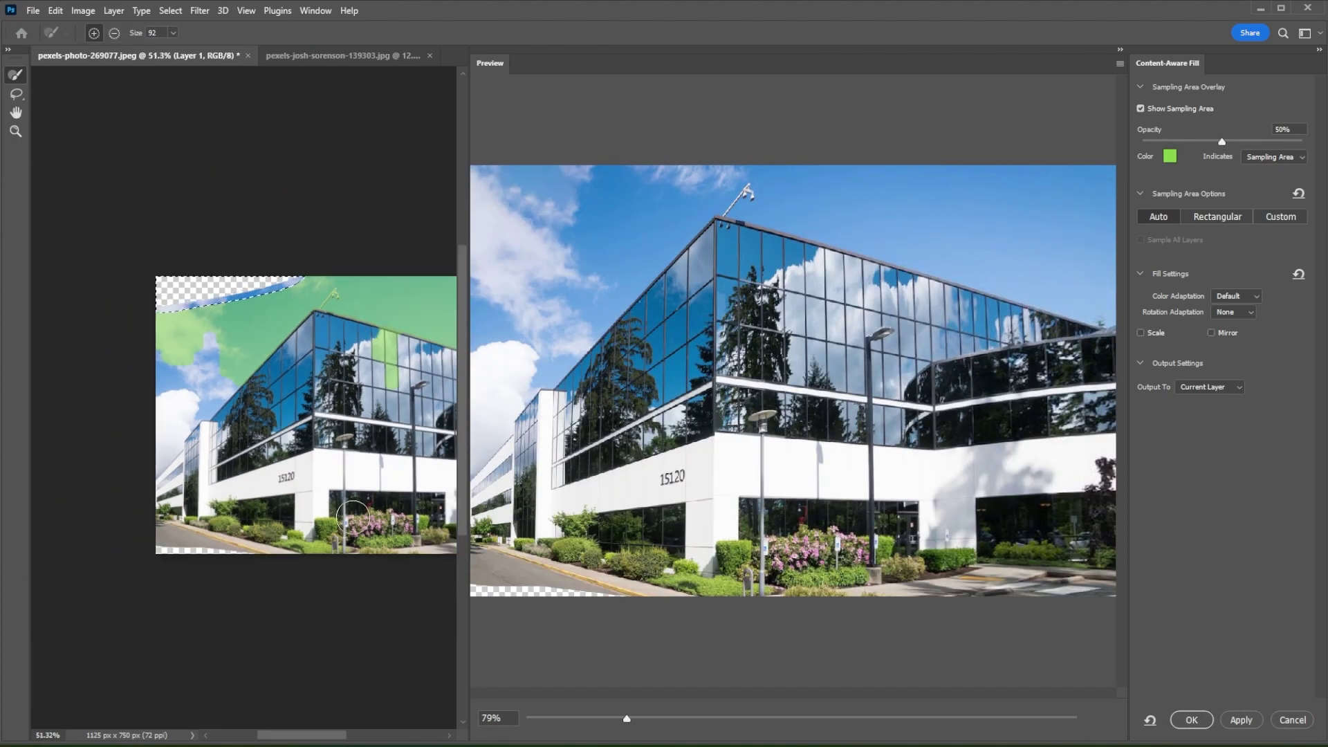
pyautogui.moveTo(362, 725); pyautogui.dragTo(357, 726)
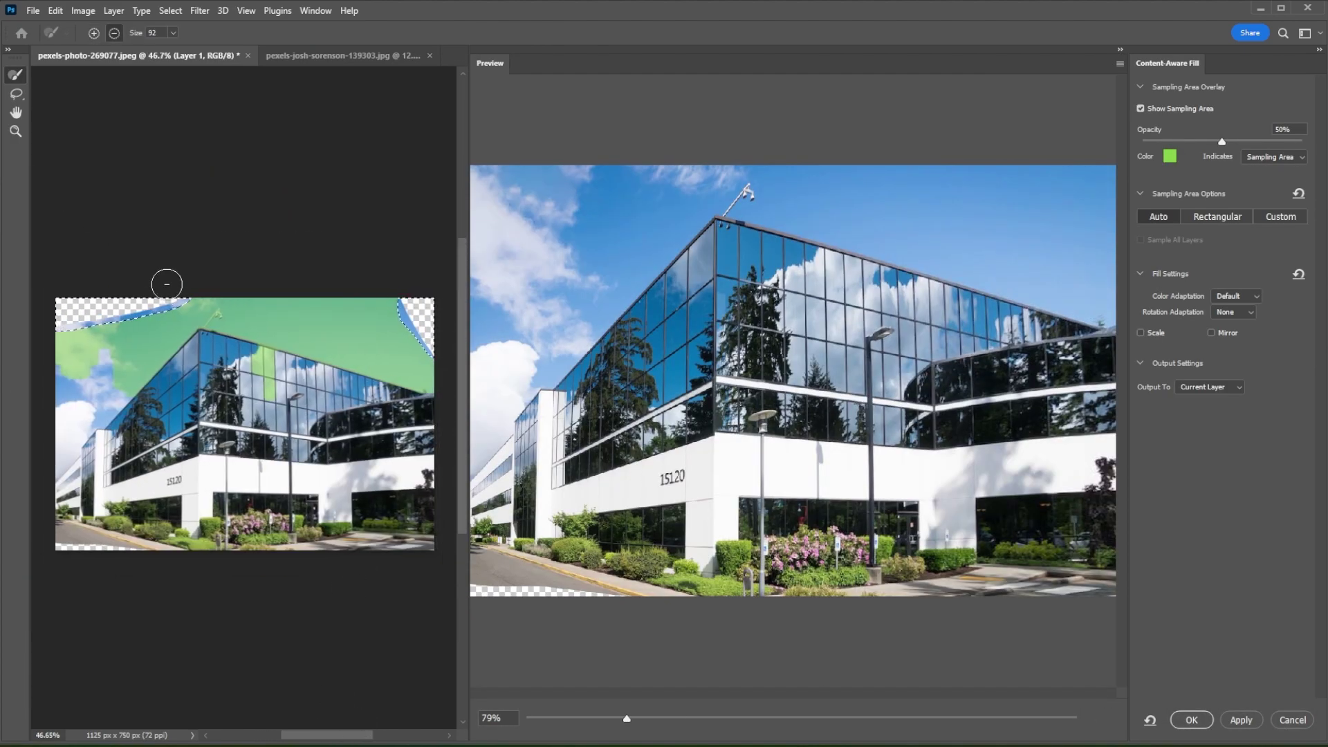
pyautogui.press('alt')
pyautogui.press('alt')
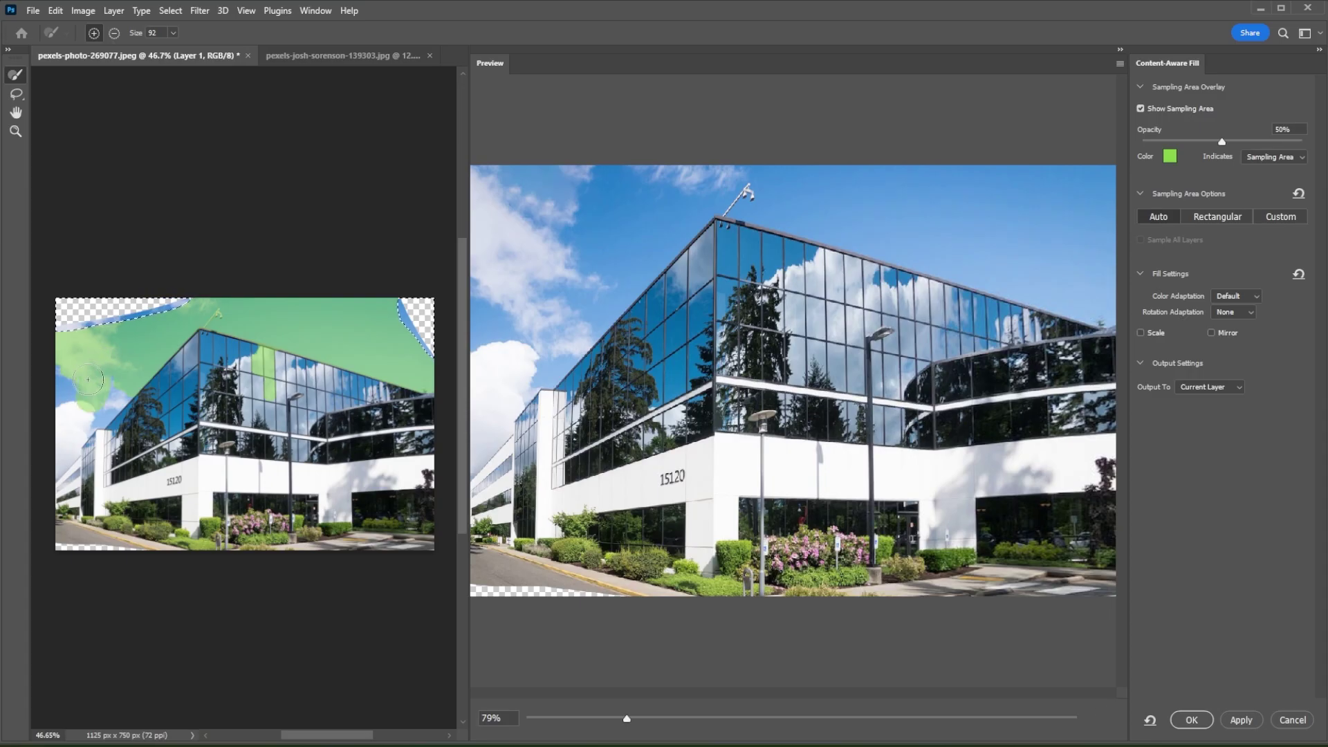
pyautogui.press('alt')
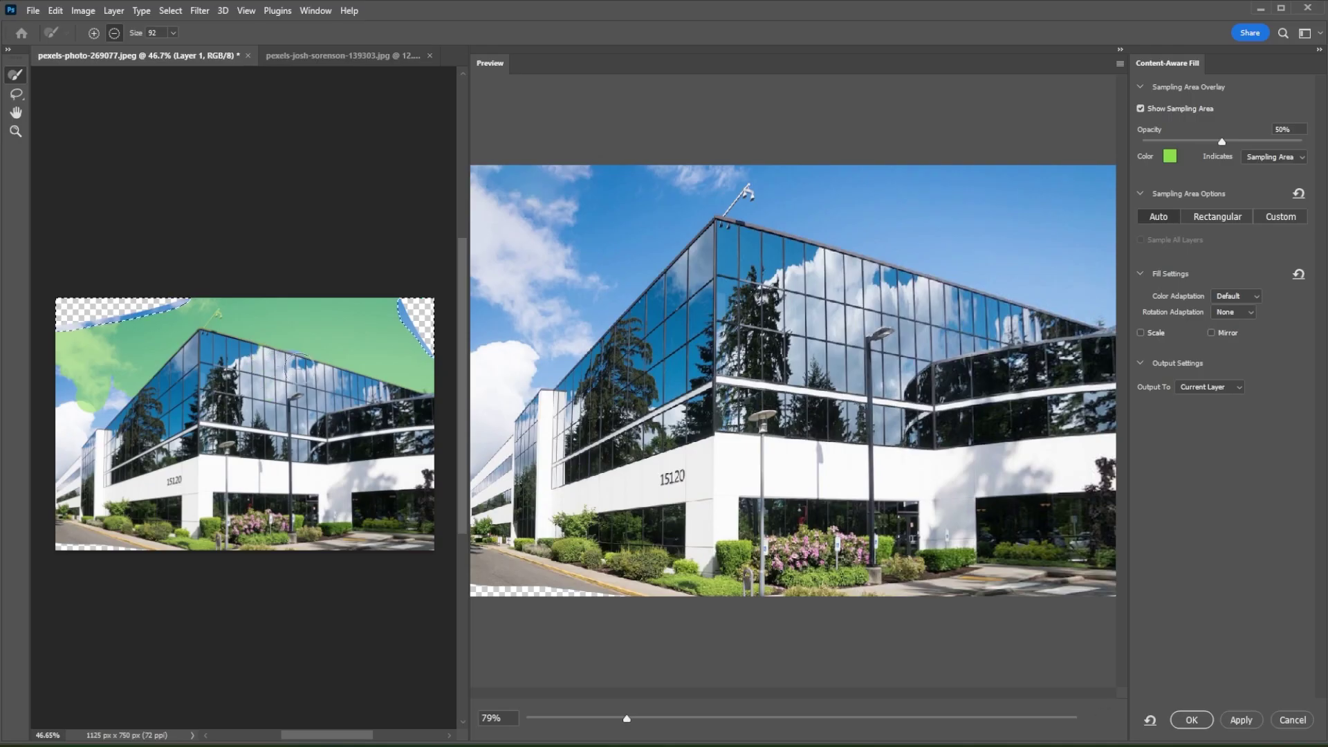
pyautogui.moveTo(189, 350); pyautogui.dragTo(248, 353)
pyautogui.moveTo(68, 408)
pyautogui.mouseDown()
pyautogui.moveTo(53, 362)
pyautogui.moveTo(113, 393)
pyautogui.mouseUp()
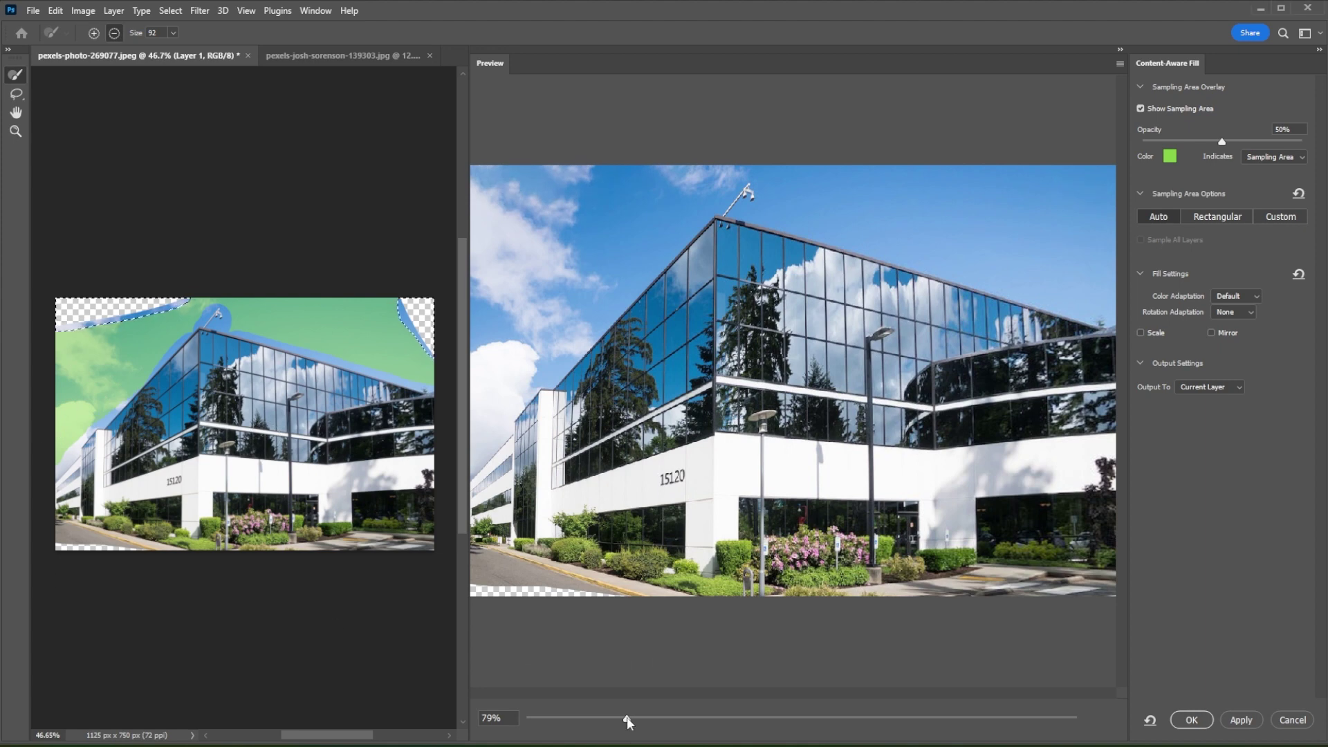
# - Apply the content-aware fill of the two upper corners to the current layer and clear the selection
pyautogui.moveTo(627, 718); pyautogui.dragTo(616, 720)
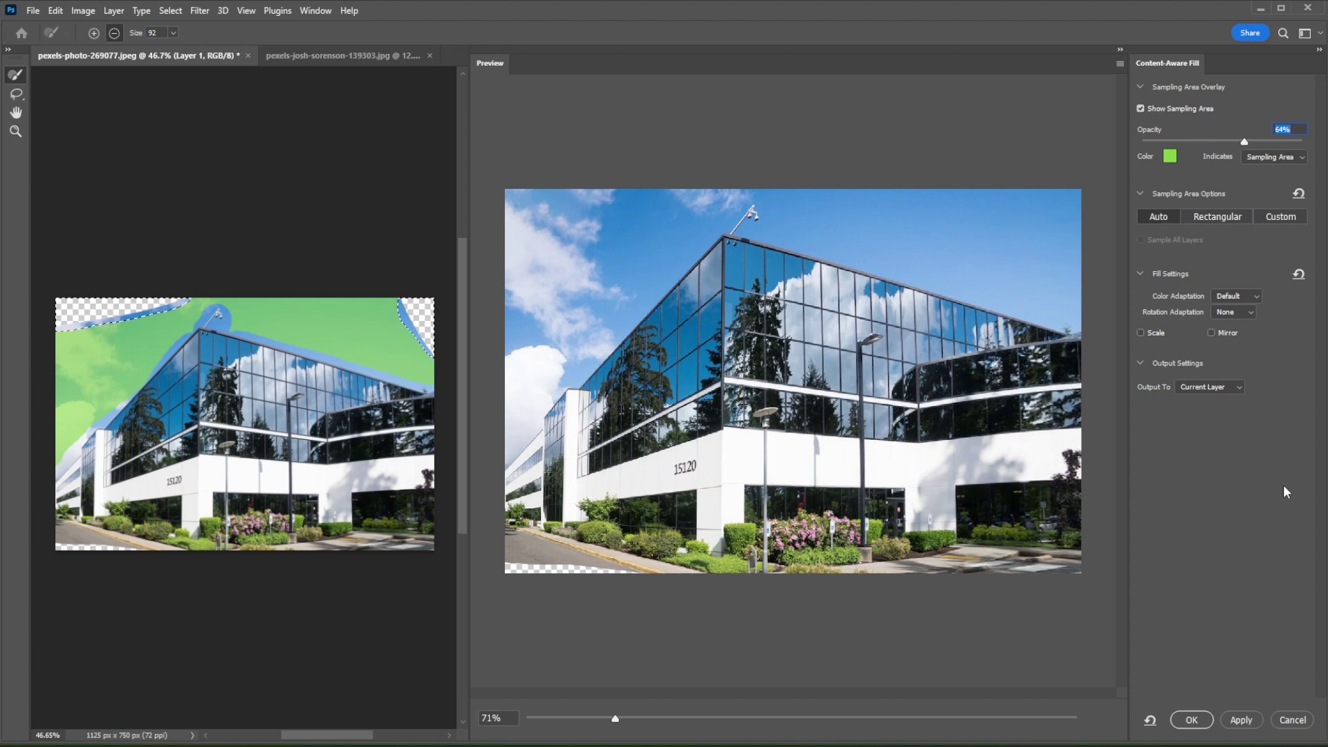
pyautogui.click(1242, 721)
pyautogui.click(1188, 722)
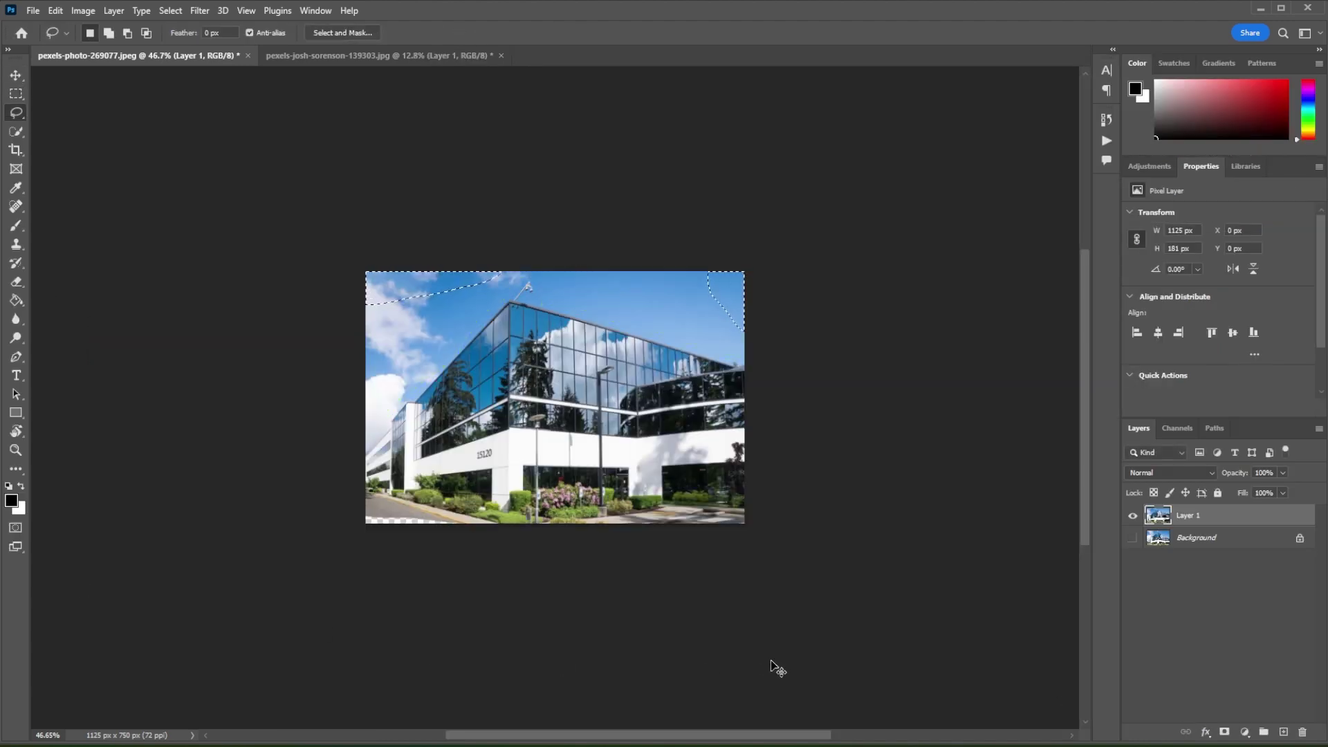
pyautogui.hotkey('ctrl', 'd')
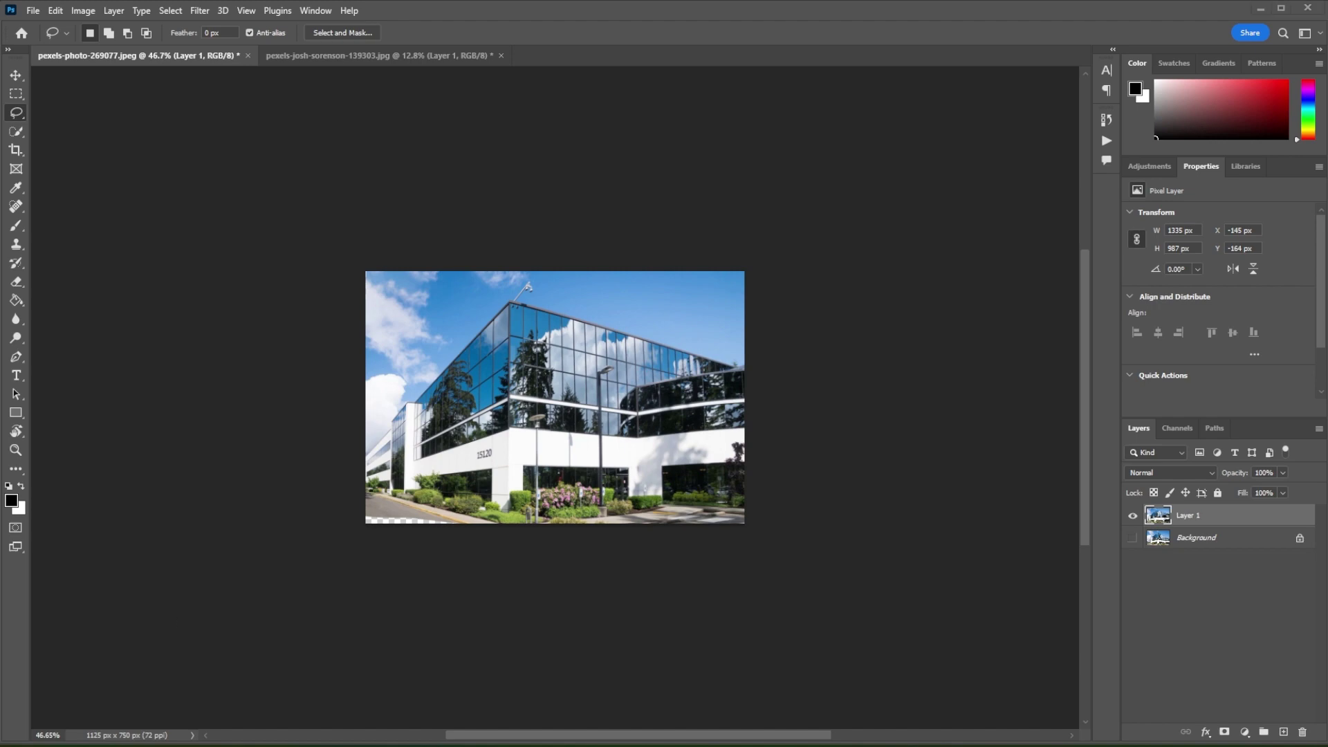
# - Select the transparent gap along the road's lower edge with the Lasso tool, fill it with Content-Aware Fill, and deselect
pyautogui.scroll(3, 450, 505)
pyautogui.moveTo(475, 540); pyautogui.dragTo(284, 519)
pyautogui.rightClick(367, 524)
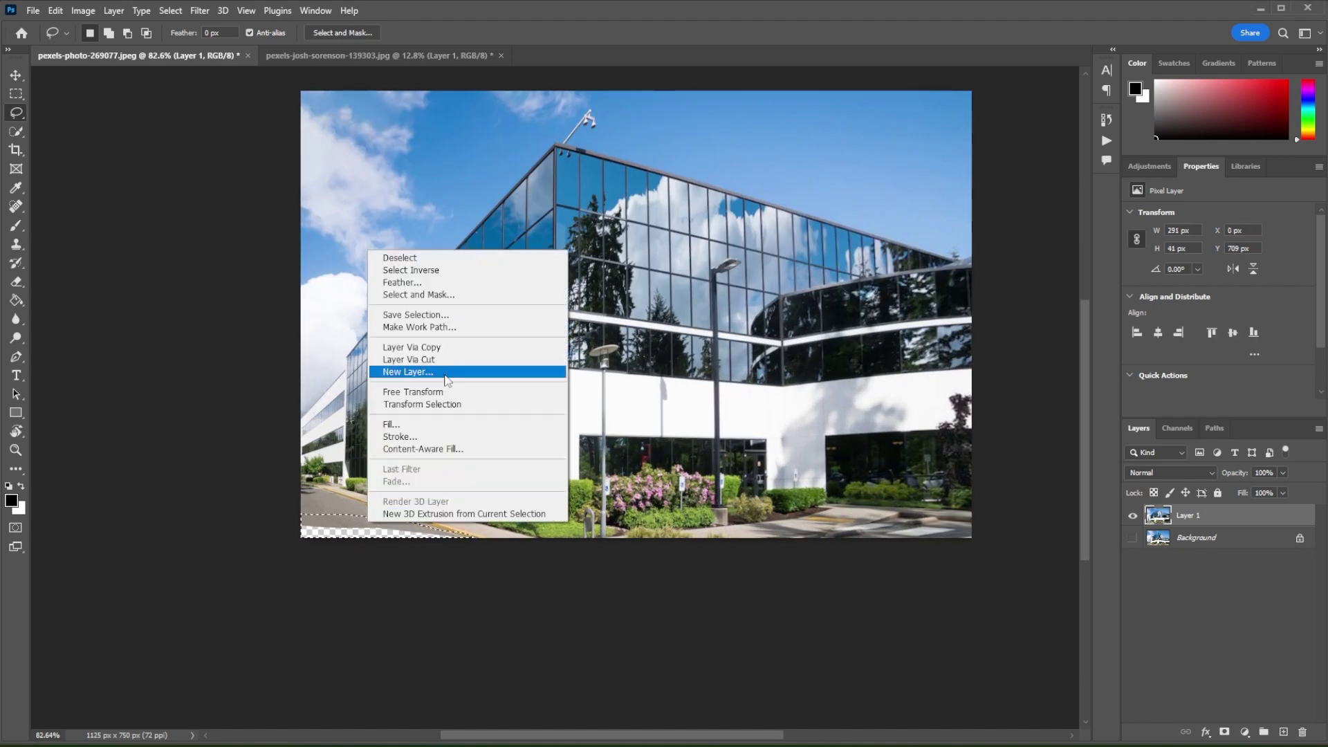
pyautogui.click(436, 449)
pyautogui.moveTo(240, 613); pyautogui.dragTo(55, 580)
pyautogui.hotkey('ctrl', 'z')
pyautogui.click(1191, 719)
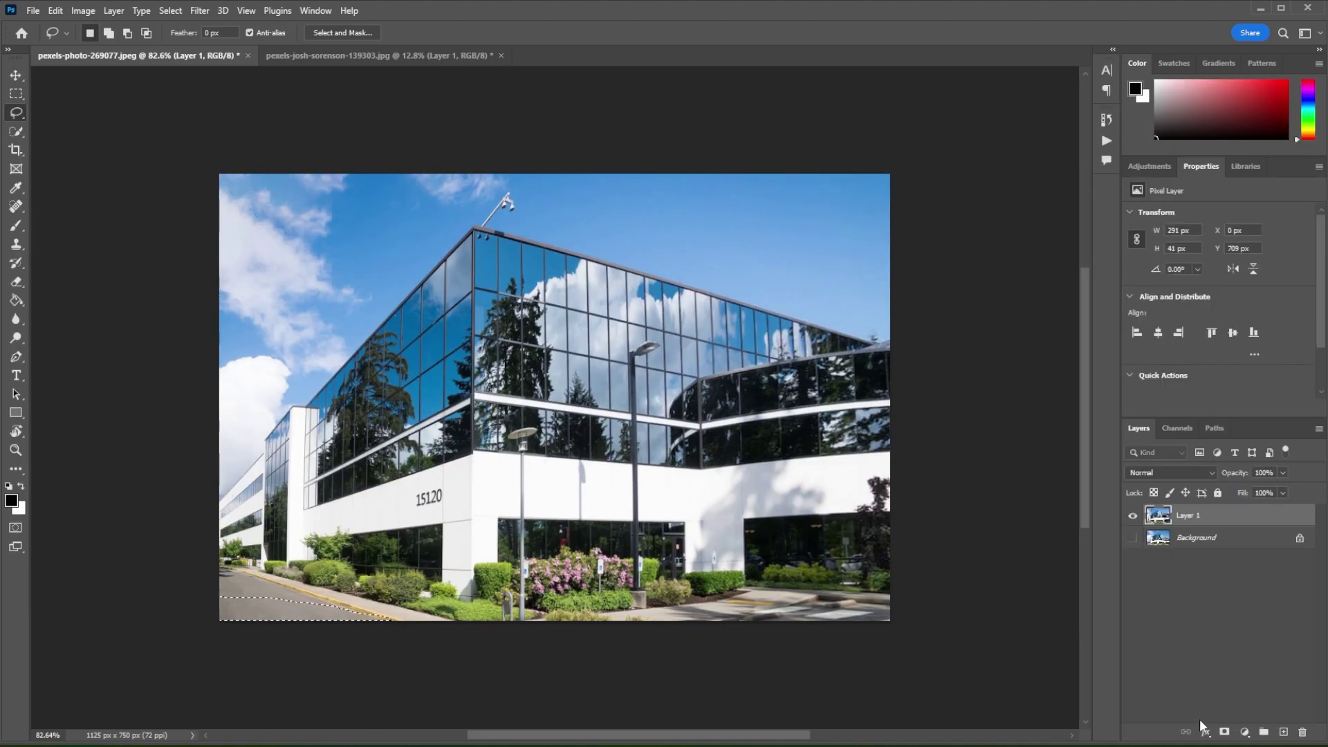
pyautogui.hotkey('ctrl', 'd')
# - Show the Background layer and toggle Layer 1's visibility to compare the warped building with the original photo
pyautogui.click(1132, 517)
pyautogui.click(1132, 516)
pyautogui.click(1132, 538)
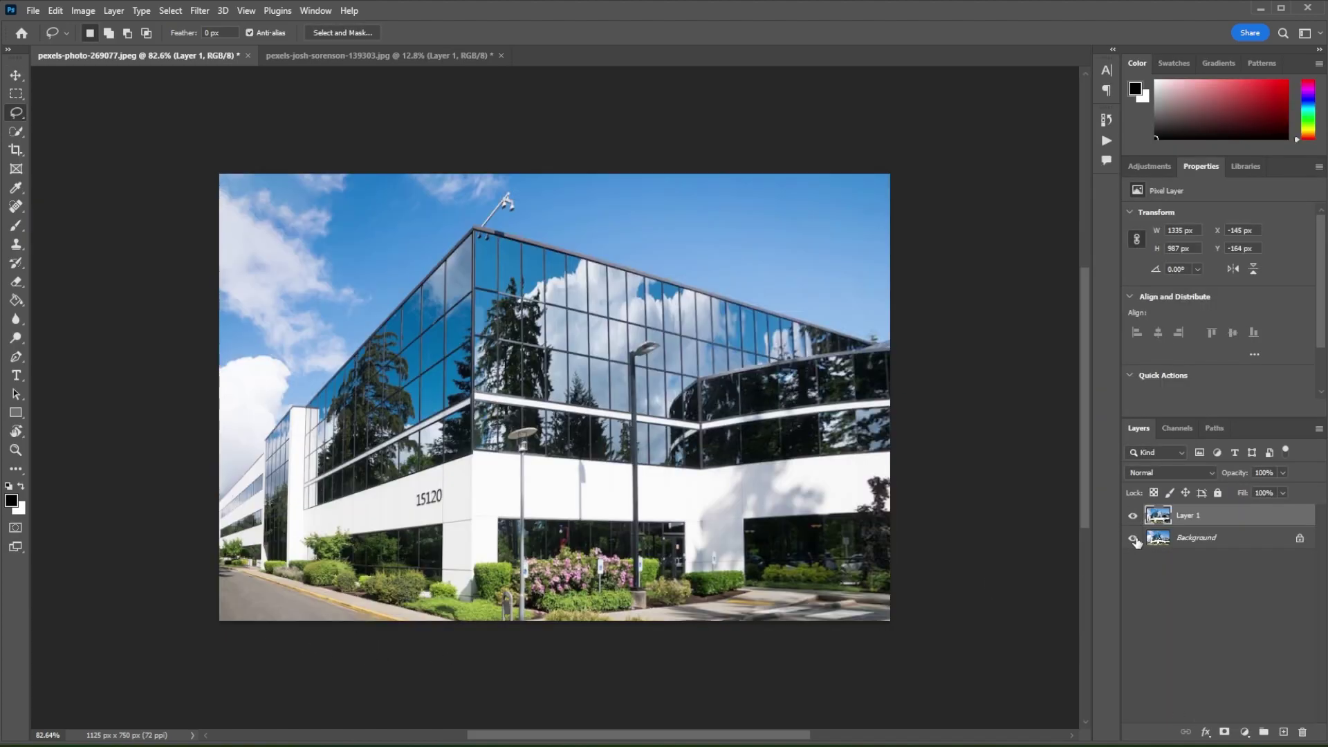
pyautogui.click(1133, 517)
pyautogui.click(1133, 517)
pyautogui.click(1134, 516)
pyautogui.click(1133, 517)
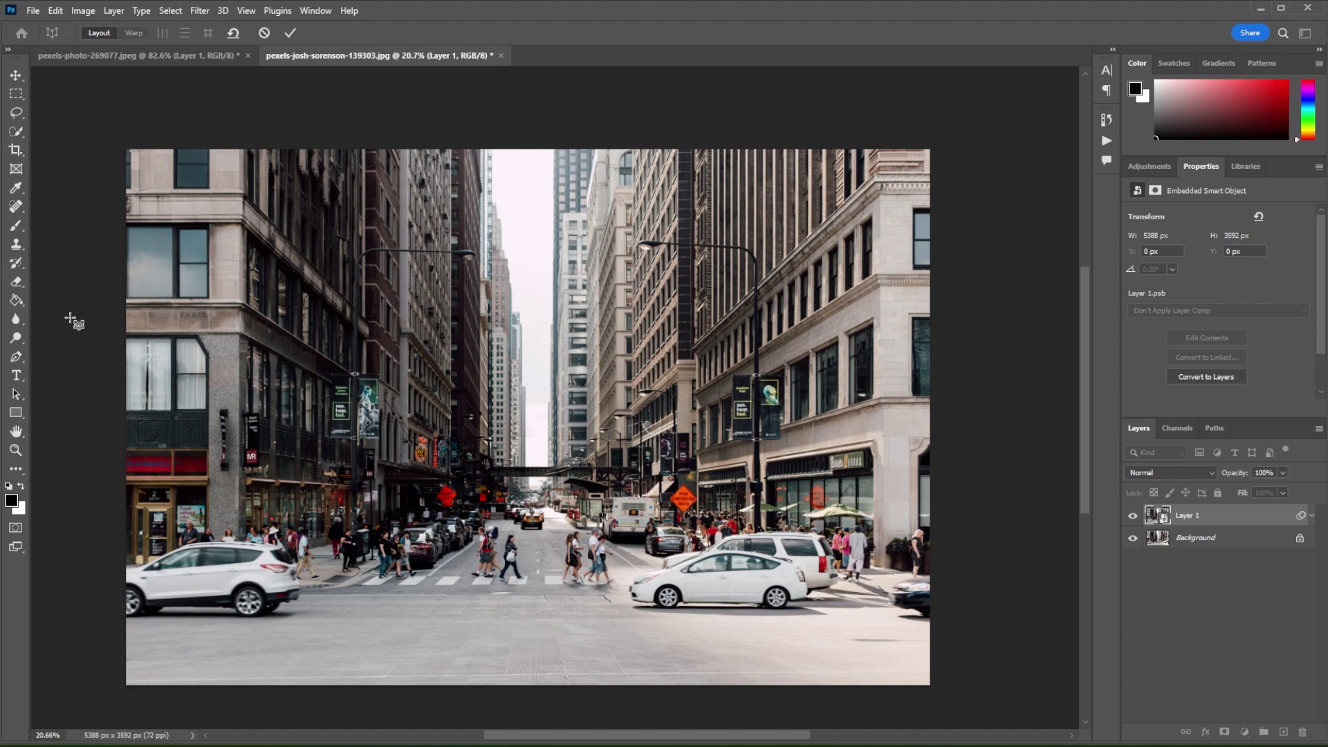
# - In the street photo pexels-josh-sorenson-139303.jpg, draw three adjoining Perspective Warp planes over the left buildings, the street and the right buildings
pyautogui.moveTo(123, 147); pyautogui.dragTo(465, 688)
pyautogui.moveTo(706, 146); pyautogui.dragTo(466, 688)
pyautogui.moveTo(938, 148); pyautogui.dragTo(705, 687)
# - Move both boundaries of the middle plane to the left and pull the left plane's outer corners slightly farther beyond the image edge
pyautogui.moveTo(465, 147); pyautogui.dragTo(414, 146)
pyautogui.moveTo(466, 688); pyautogui.dragTo(415, 687)
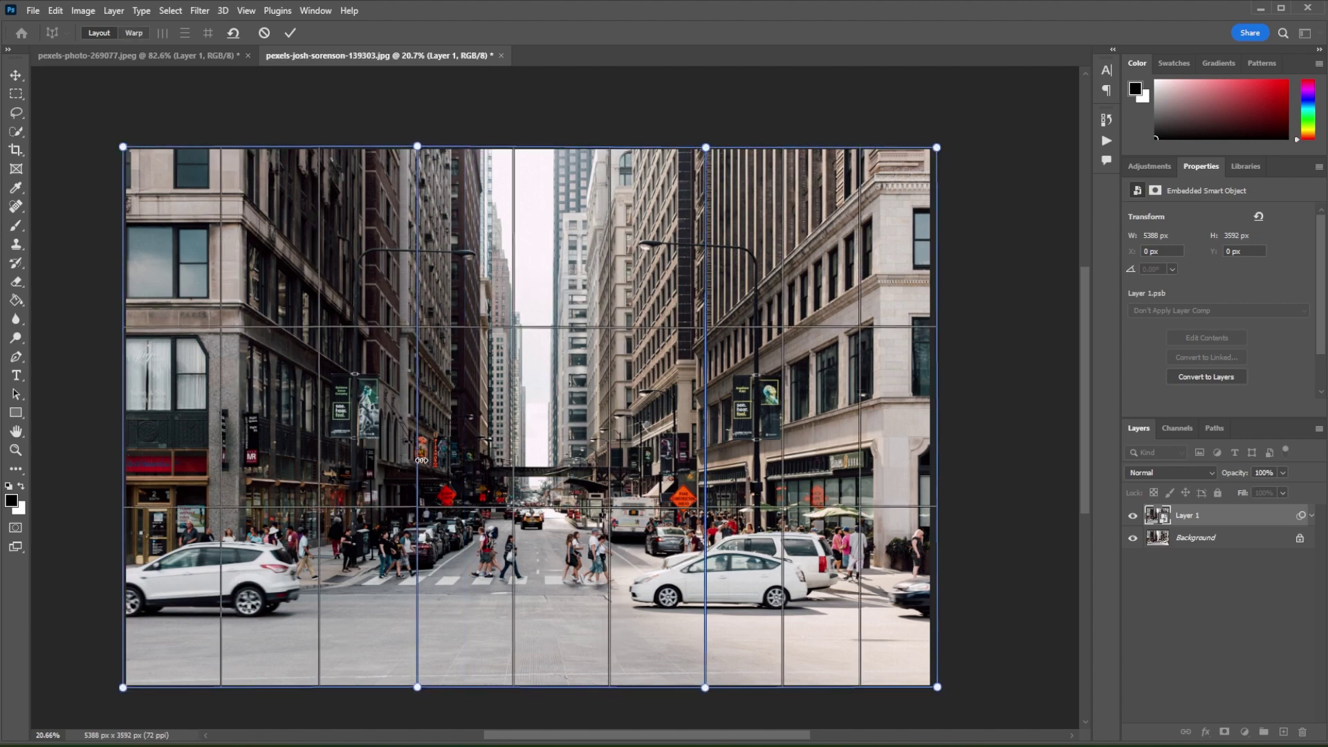
pyautogui.moveTo(706, 147); pyautogui.dragTo(663, 147)
pyautogui.moveTo(705, 687); pyautogui.dragTo(663, 688)
pyautogui.moveTo(123, 147); pyautogui.dragTo(118, 147)
pyautogui.moveTo(123, 688); pyautogui.dragTo(118, 688)
pyautogui.moveTo(937, 148); pyautogui.dragTo(938, 148)
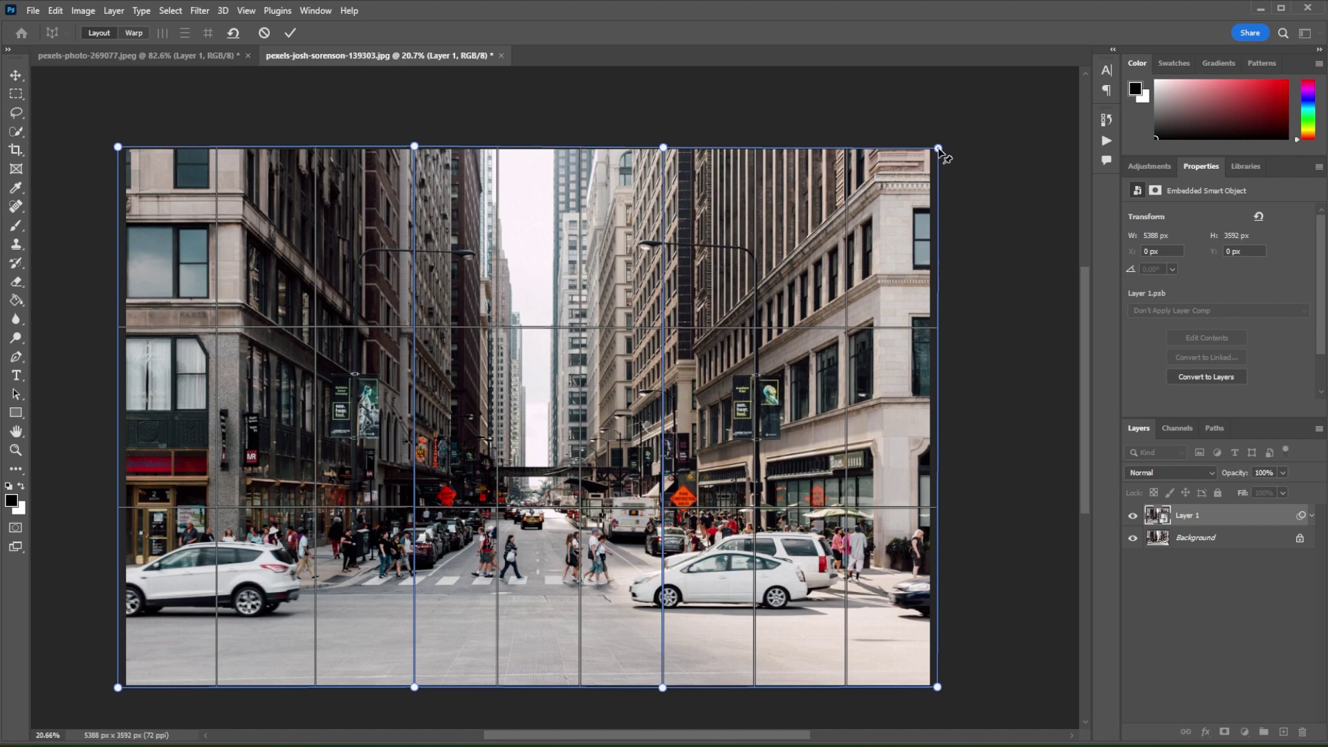
pyautogui.moveTo(666, 148); pyautogui.dragTo(662, 147)
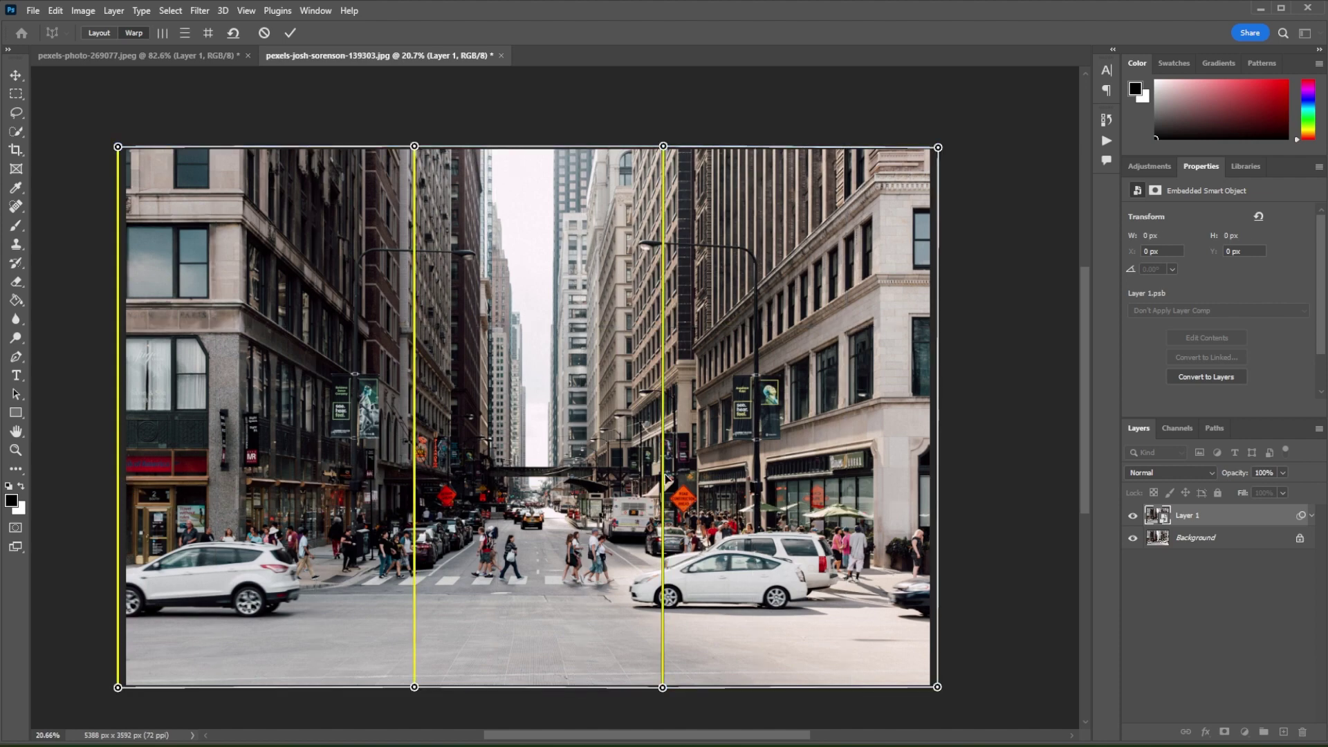
# - Lock the planes' vertical edges straight in Warp mode and pull the outer corners of both side planes outward beyond the image
pyautogui.keyDown('shift'); pyautogui.click(663, 484); pyautogui.keyUp('shift')
pyautogui.keyDown('shift'); pyautogui.click(937, 515); pyautogui.keyUp('shift')
pyautogui.scroll(-5, 854, 515)
pyautogui.hscroll(3, 584, 740)
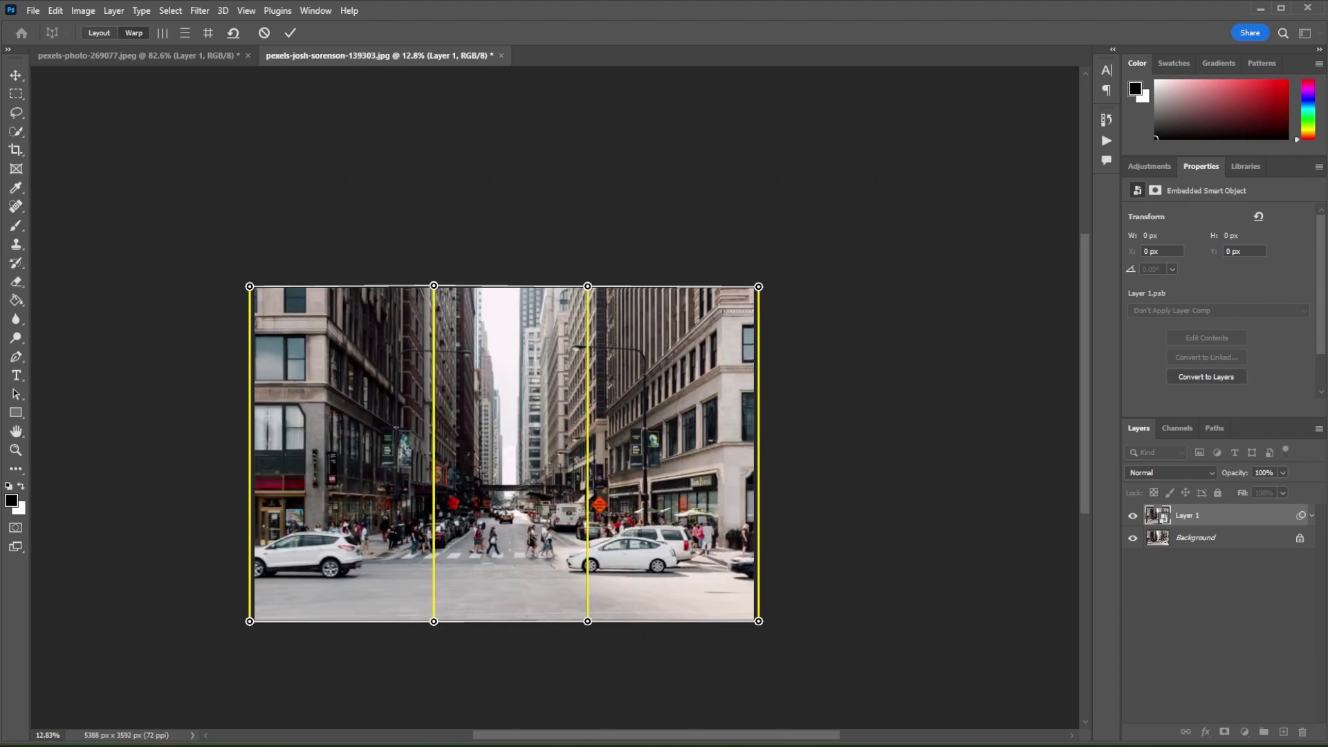
pyautogui.scroll(-1, 1082, 490)
pyautogui.moveTo(249, 234); pyautogui.dragTo(194, 207)
pyautogui.moveTo(196, 569); pyautogui.dragTo(186, 590)
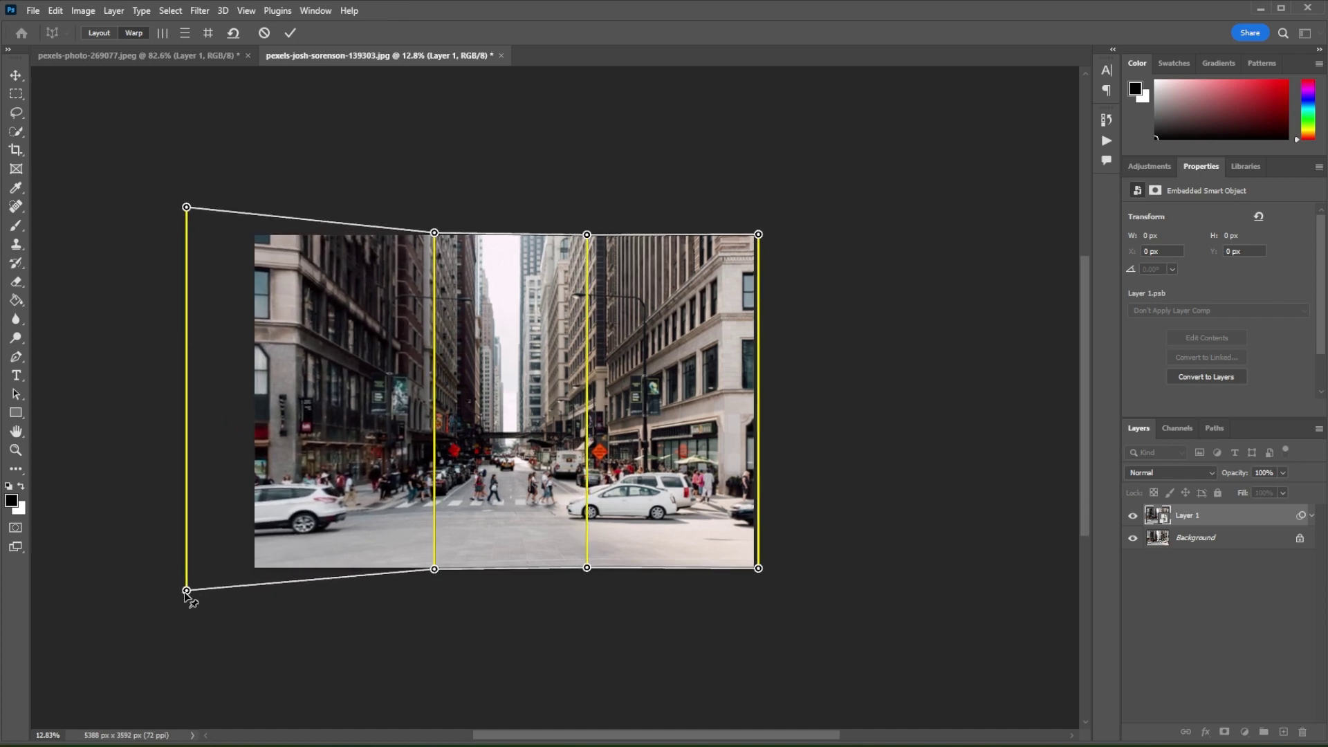
pyautogui.moveTo(760, 235); pyautogui.dragTo(833, 200)
pyautogui.moveTo(822, 567); pyautogui.dragTo(837, 591)
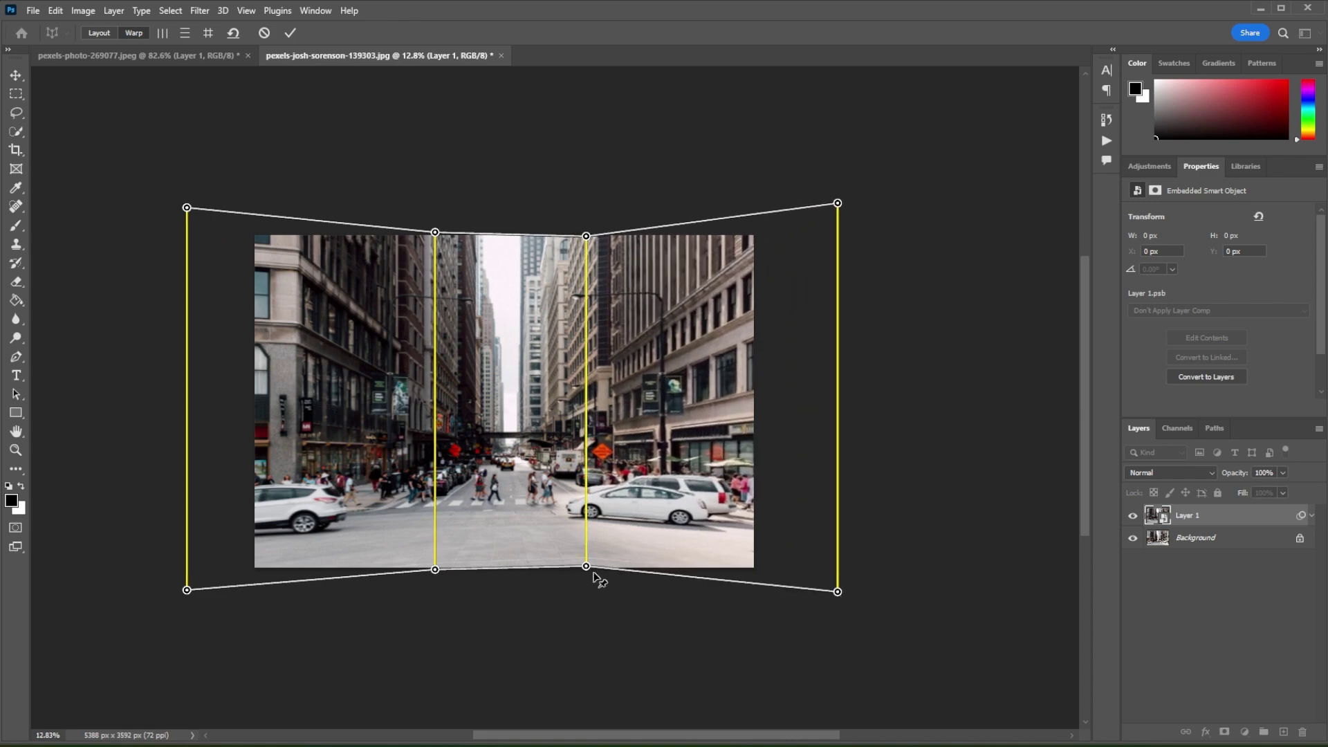
# - Fine-tune the middle plane's corners, ease the outer edges slightly inward for a symmetrical perspective, and apply the warp
pyautogui.moveTo(586, 566); pyautogui.dragTo(583, 570)
pyautogui.moveTo(584, 236); pyautogui.dragTo(584, 233)
pyautogui.moveTo(837, 203); pyautogui.dragTo(803, 208)
pyautogui.moveTo(187, 207); pyautogui.dragTo(199, 210)
pyautogui.moveTo(803, 208); pyautogui.dragTo(812, 210)
pyautogui.moveTo(583, 570); pyautogui.dragTo(582, 571)
pyautogui.moveTo(581, 235); pyautogui.dragTo(583, 232)
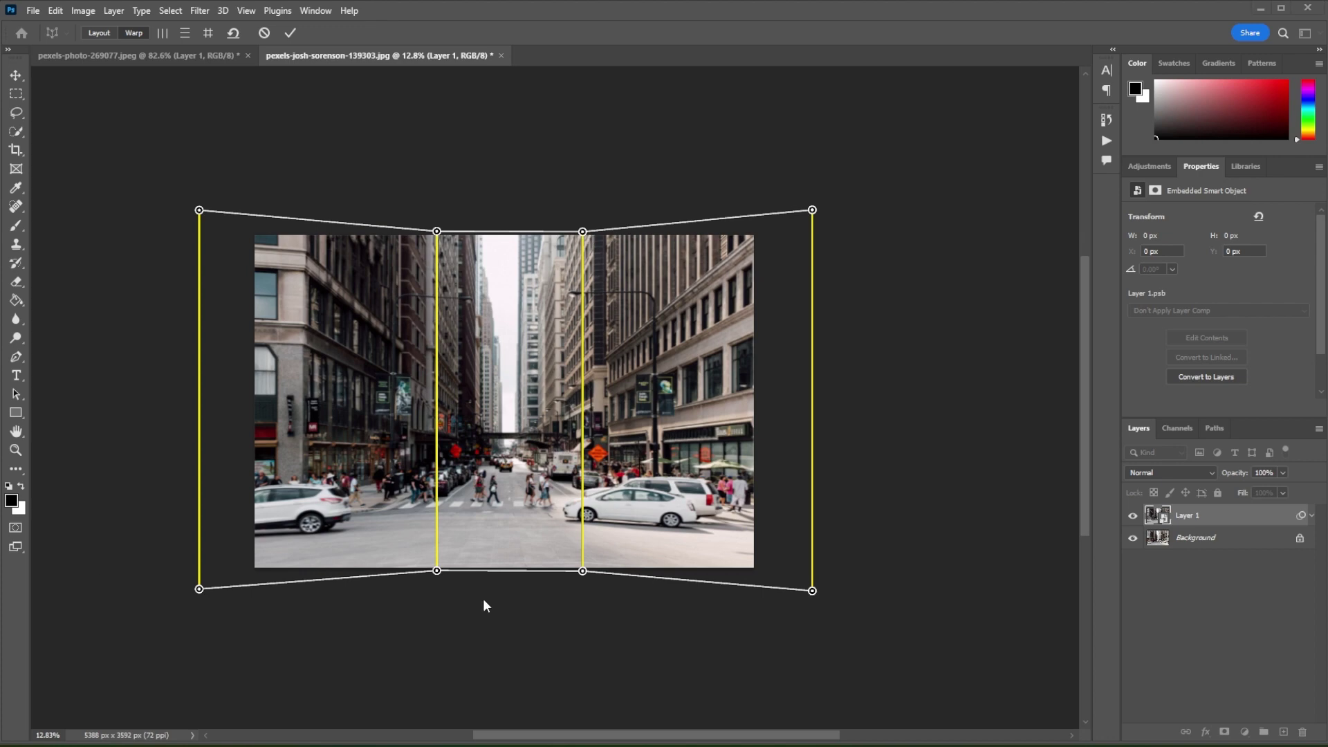
pyautogui.click(580, 685)
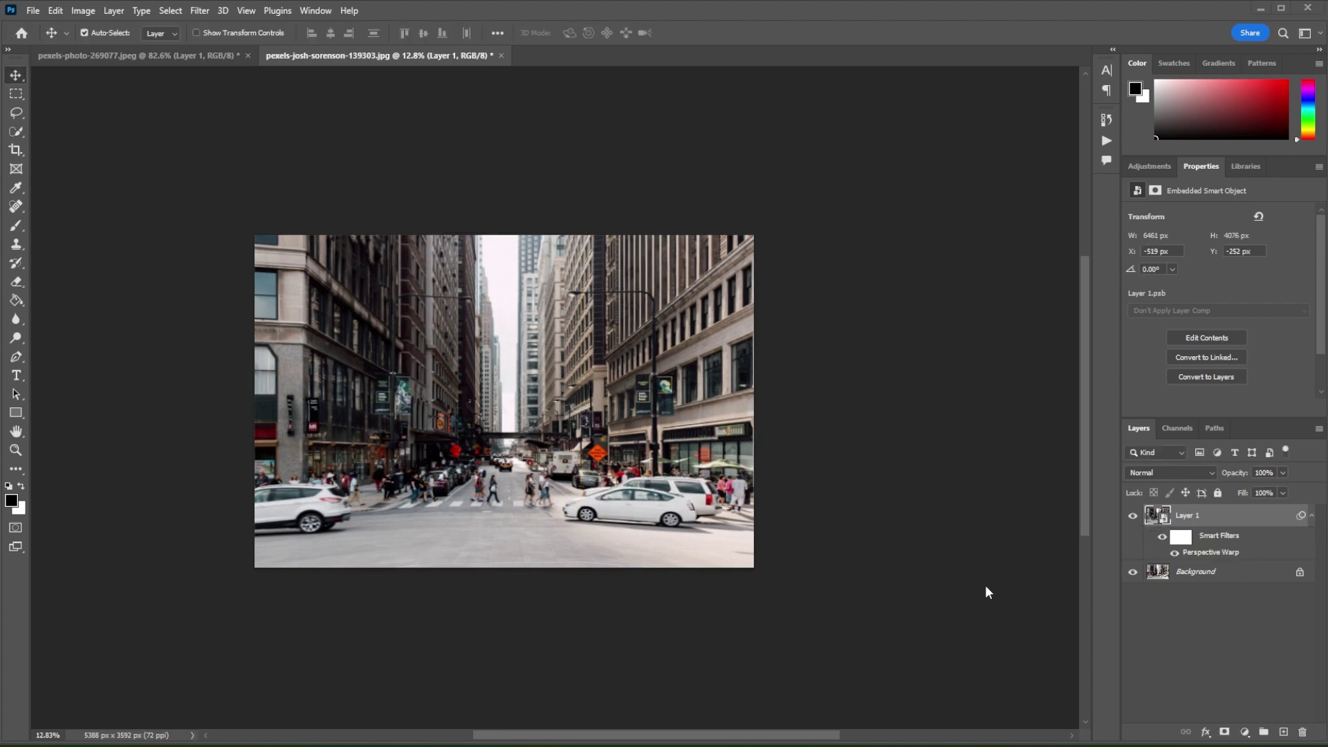
# - Toggle Layer 1's visibility to compare the warped street with the original photo
pyautogui.click(1133, 516)
pyautogui.click(1133, 516)
pyautogui.click(1134, 516)
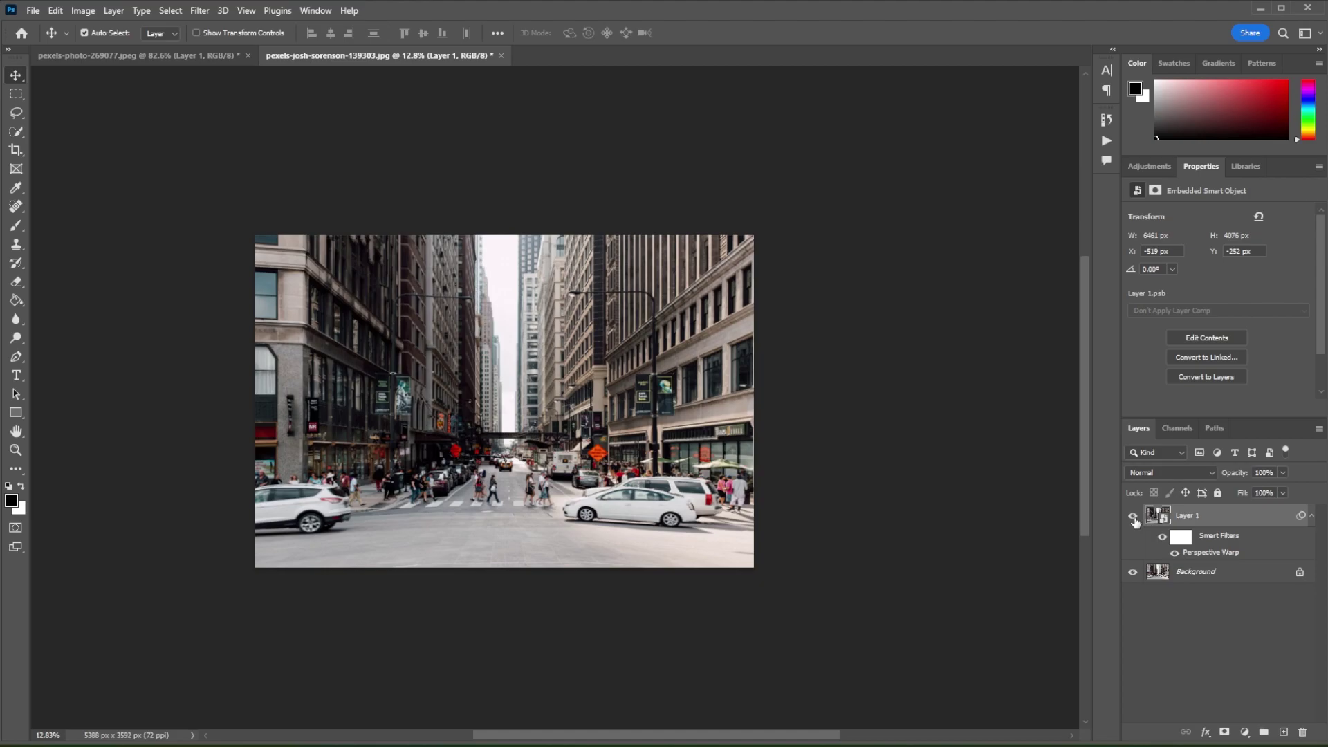